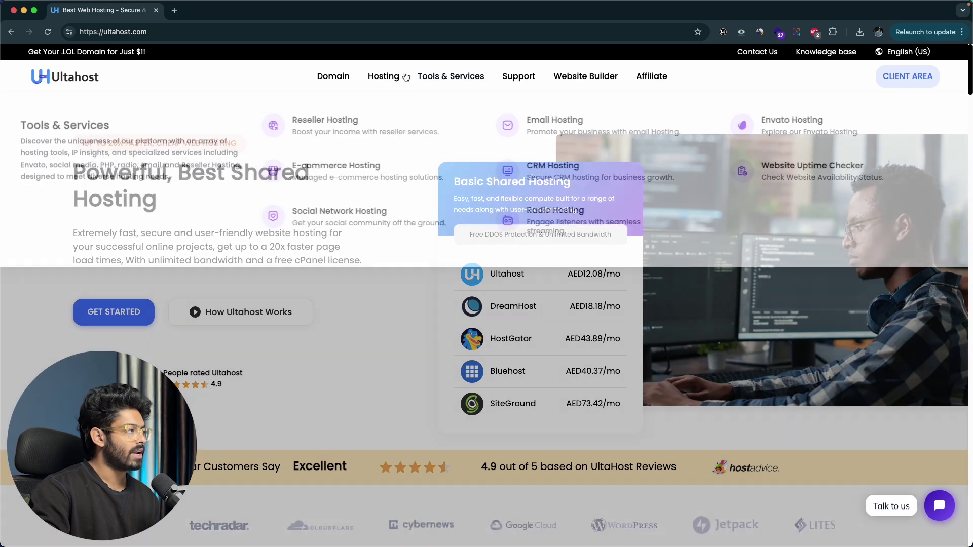
Step: Open UltaHost's VPS Hosting page from the Hosting menu
mouse_move(382, 79)
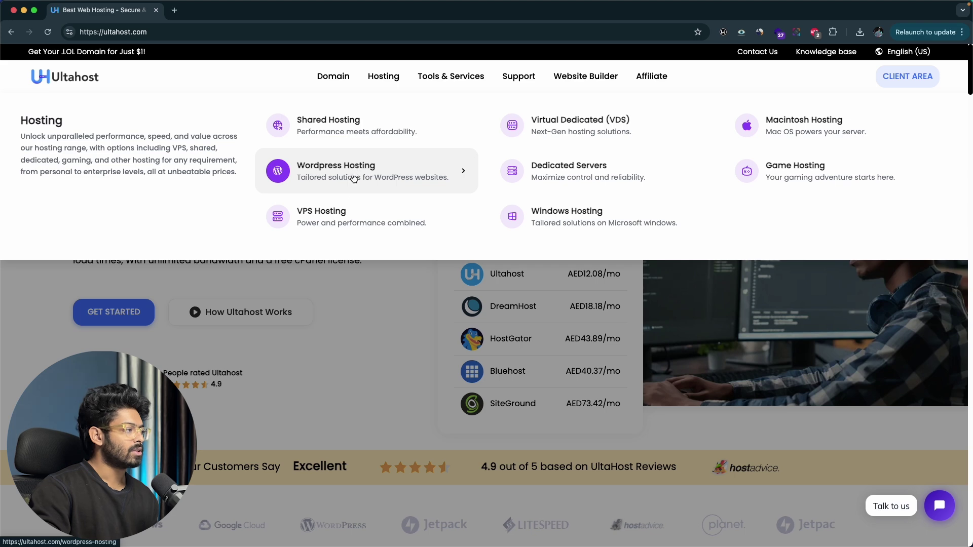
left_click(309, 211)
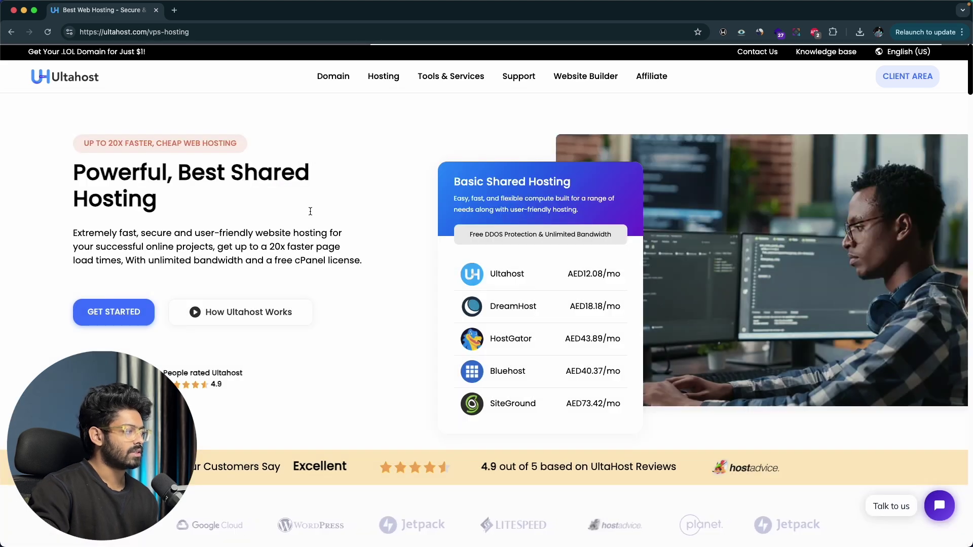
Step: Compare the four VPS plans ($4.80–$17.99/mo) and start an order for VPS Basic
scroll(68, 219, "down", 12)
scroll(68, 219, "down", 3)
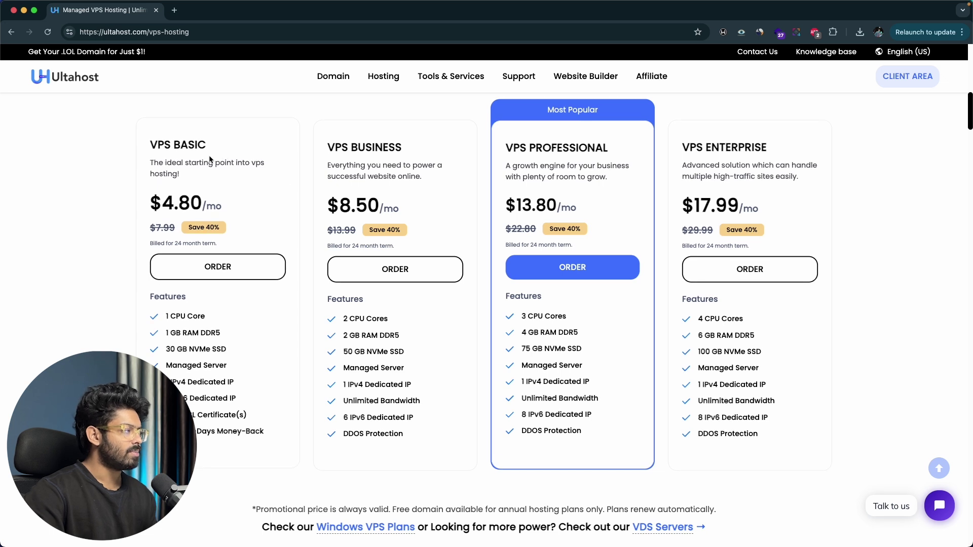
scroll(183, 182, "down", 2)
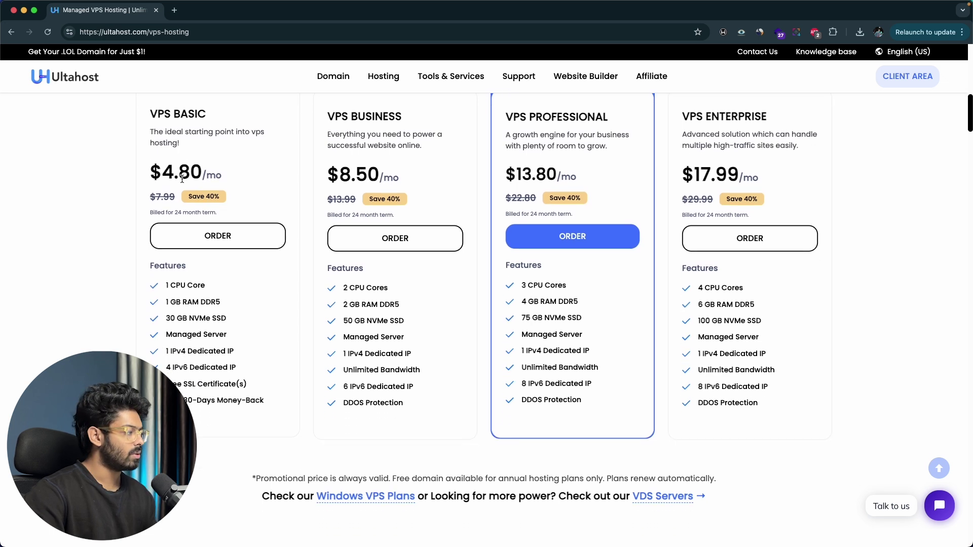
mouse_move(183, 258)
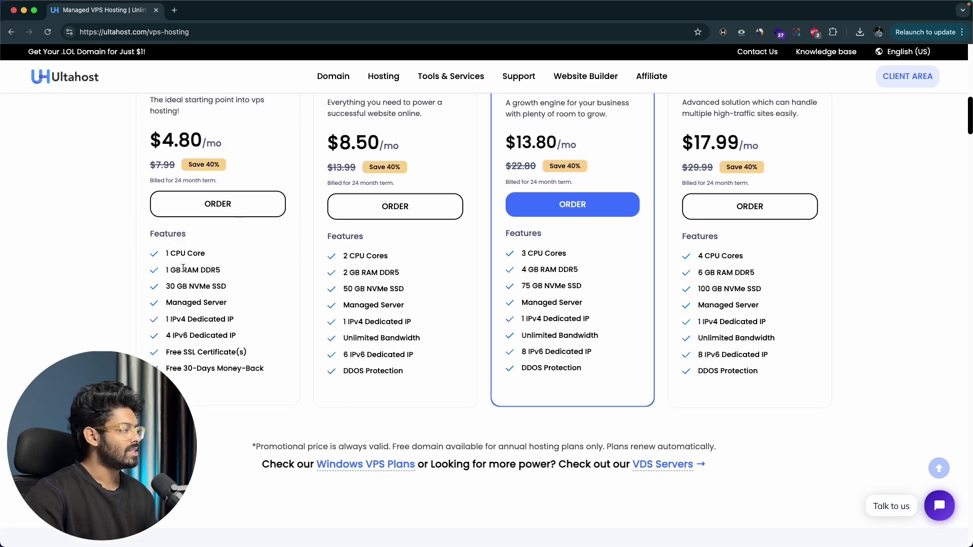
mouse_move(187, 287)
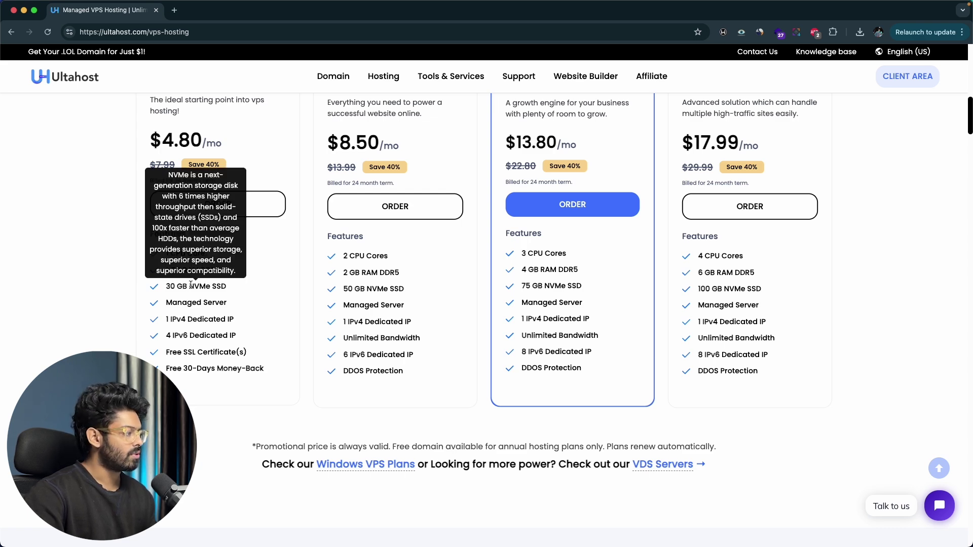
scroll(190, 284, "down", 1)
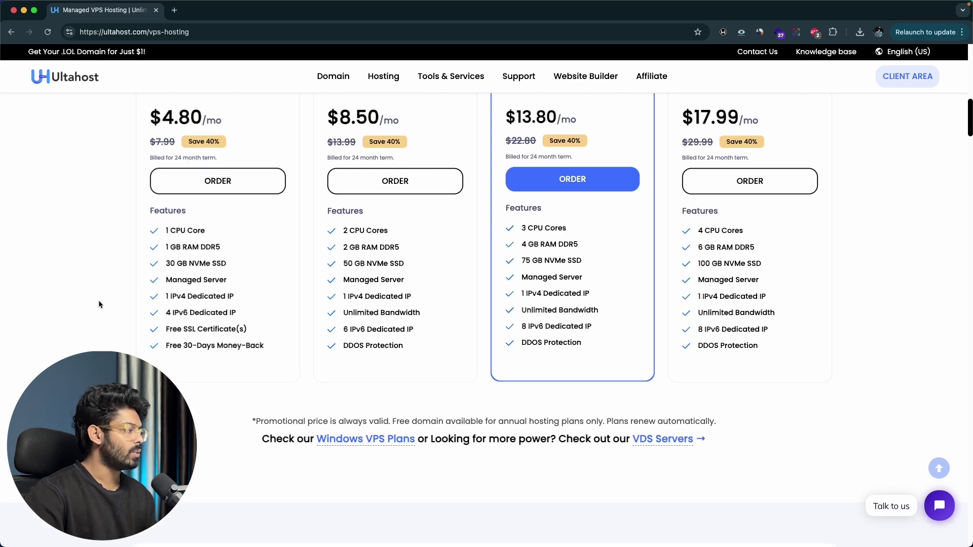
scroll(98, 302, "up", 4)
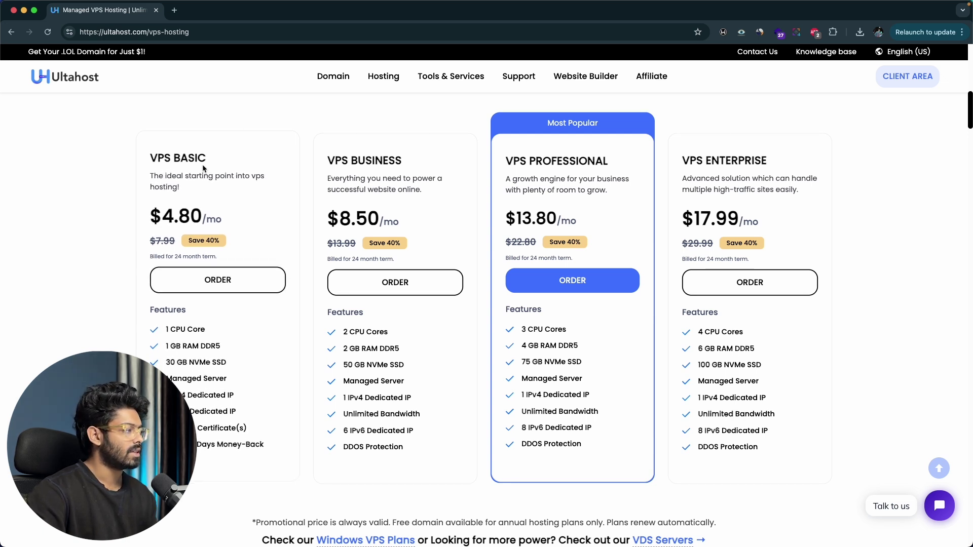
left_click(210, 279)
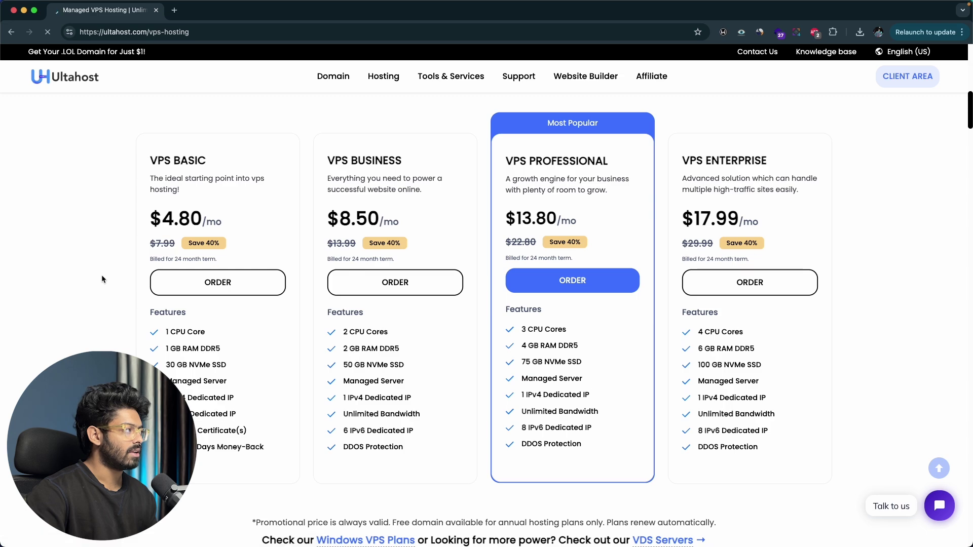
Step: On the VPS Basic configuration, try Dubai then Sydney as server location and review Operating System
scroll(169, 281, "down", 10)
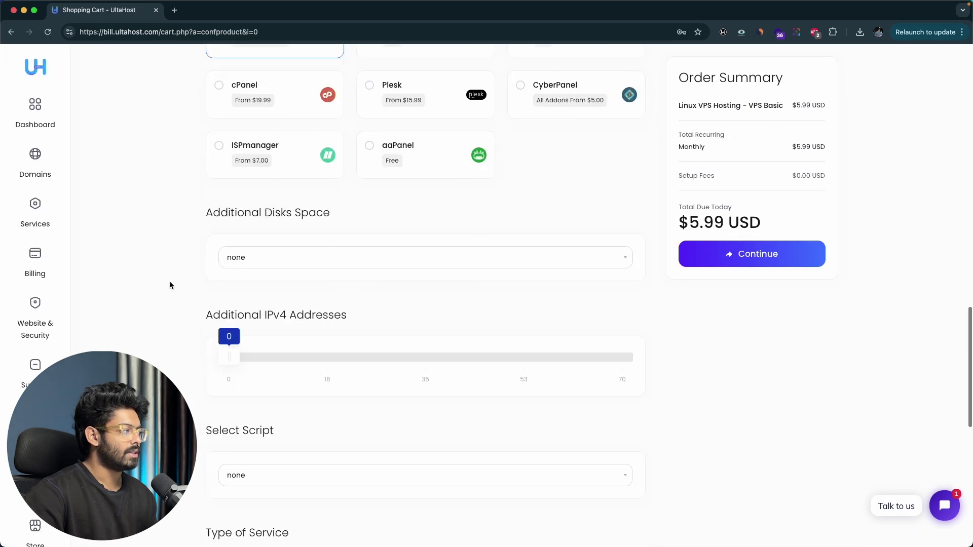
scroll(169, 281, "up", 8)
scroll(169, 285, "up", 3)
scroll(169, 285, "down", 2)
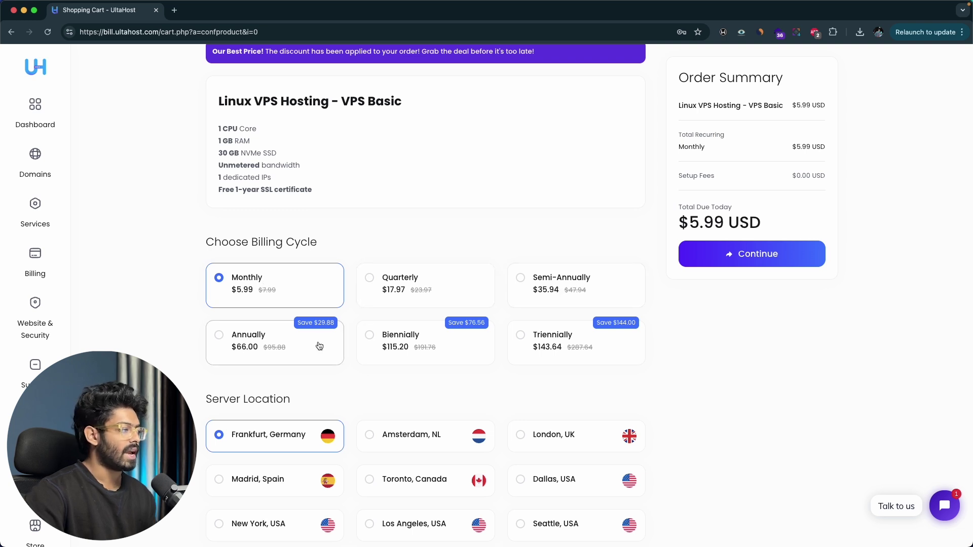
scroll(395, 336, "down", 5)
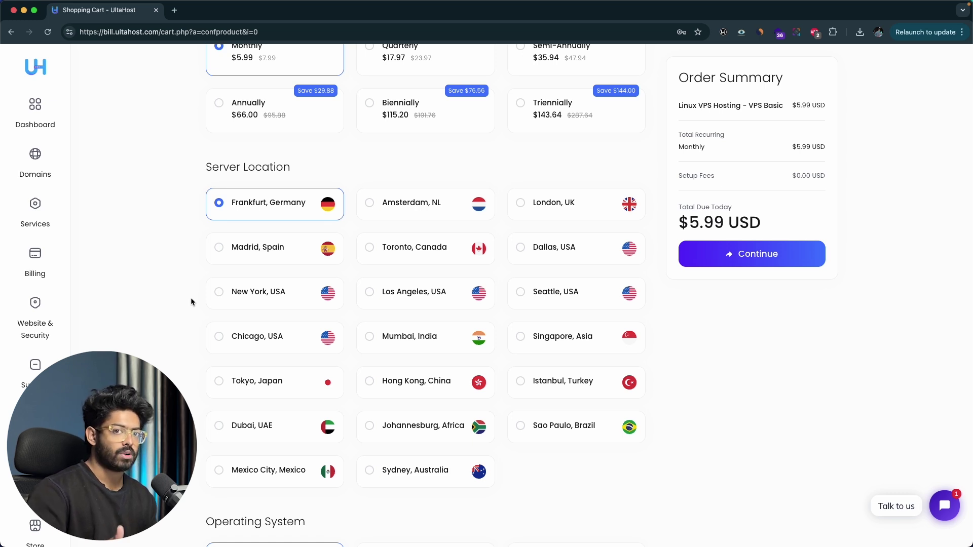
left_click(241, 429)
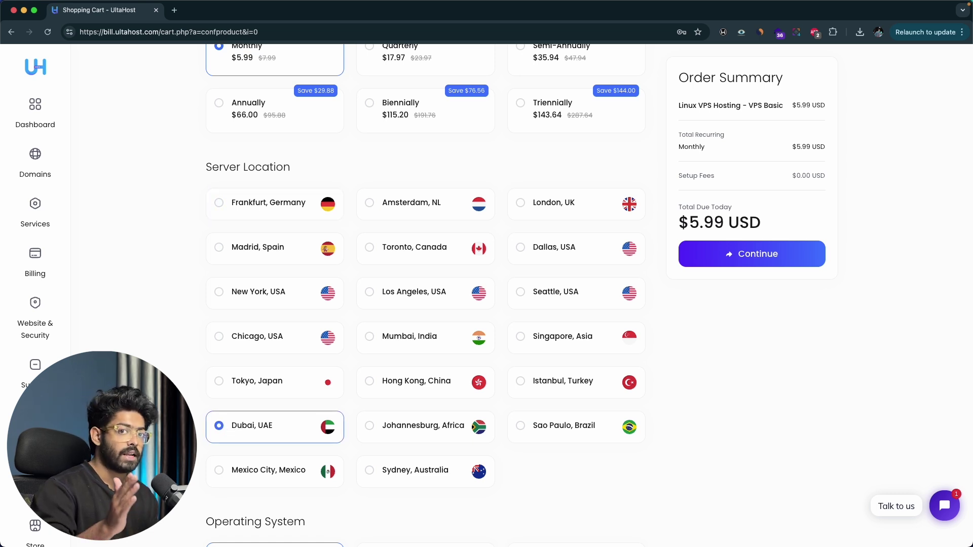
left_click(393, 471)
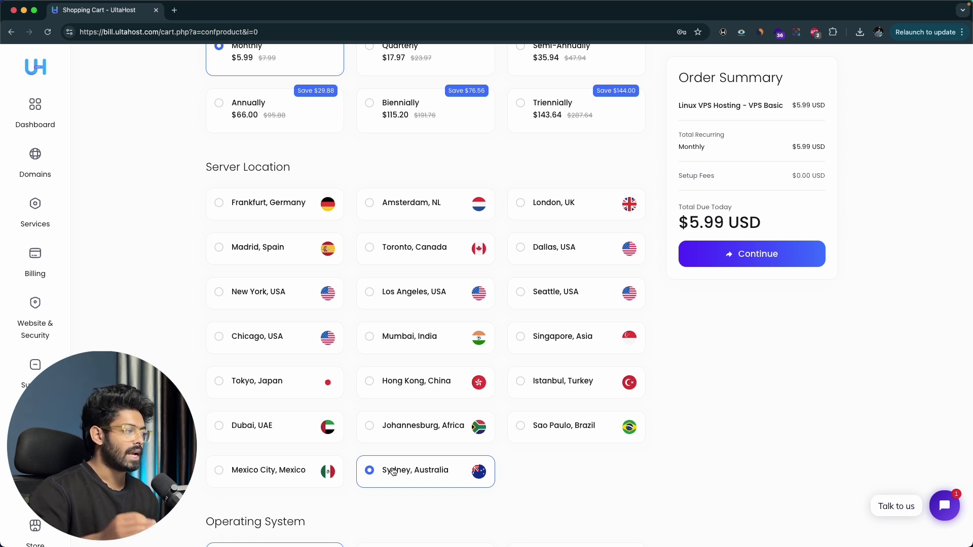
scroll(131, 323, "down", 6)
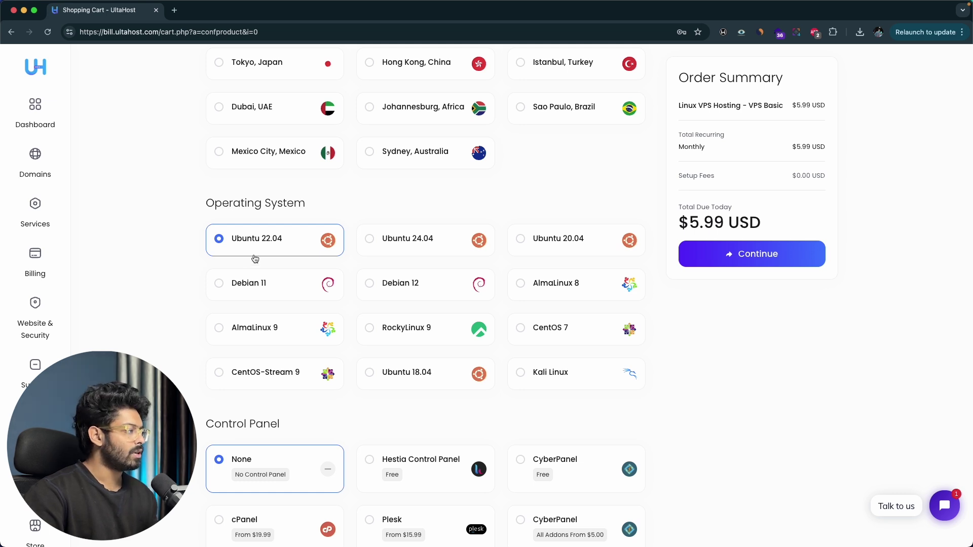
scroll(236, 240, "down", 4)
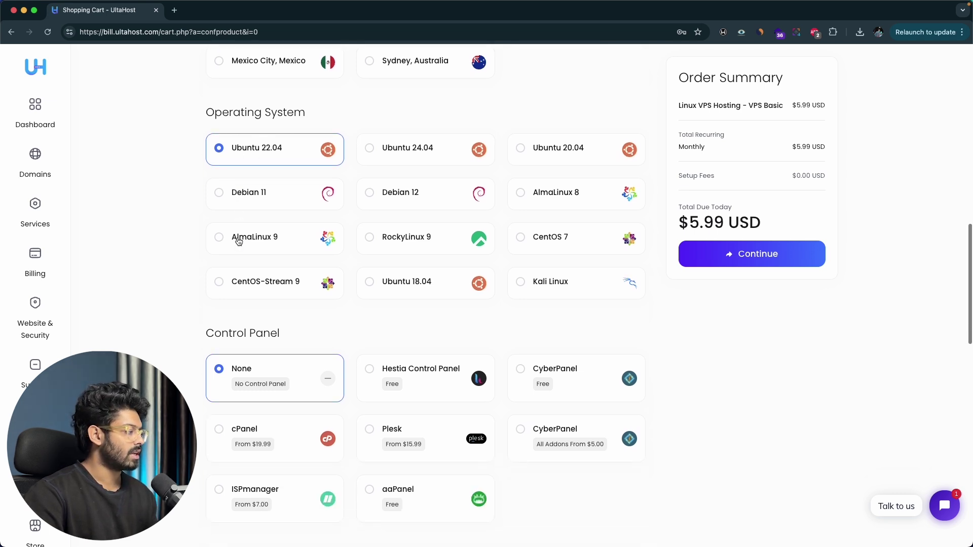
scroll(157, 245, "down", 2)
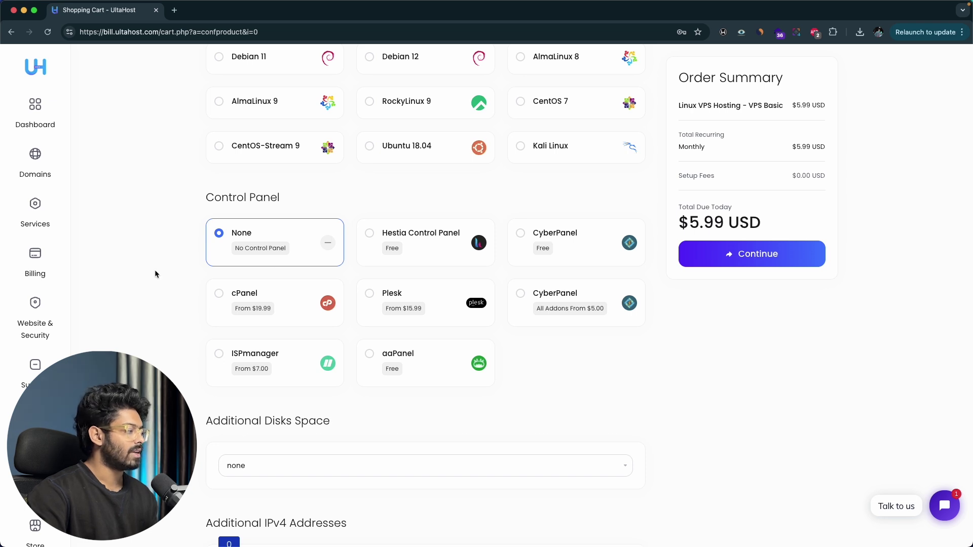
Step: Keep no additional disk space, skip the add-ons, and continue the VPS Basic order
scroll(154, 270, "down", 6)
left_click(289, 180)
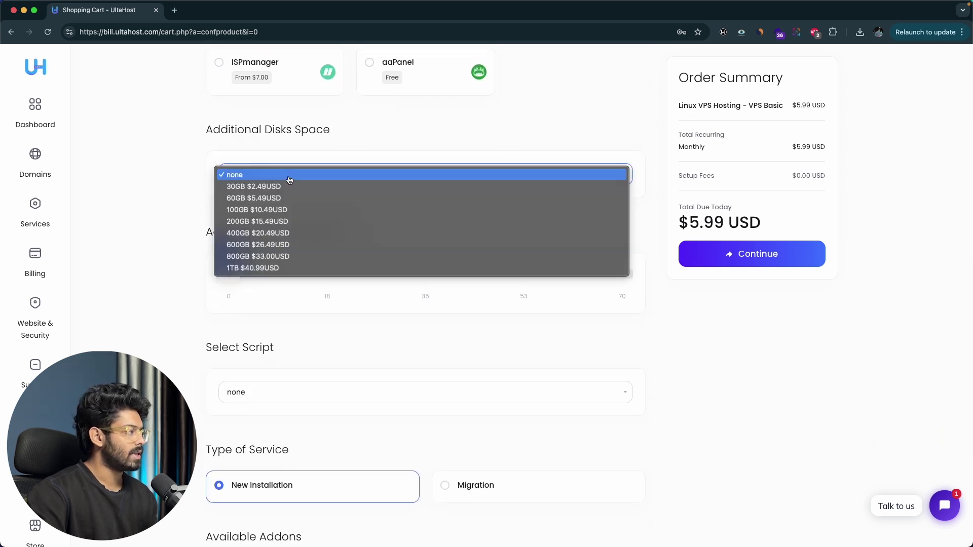
left_click(166, 215)
scroll(166, 215, "down", 2)
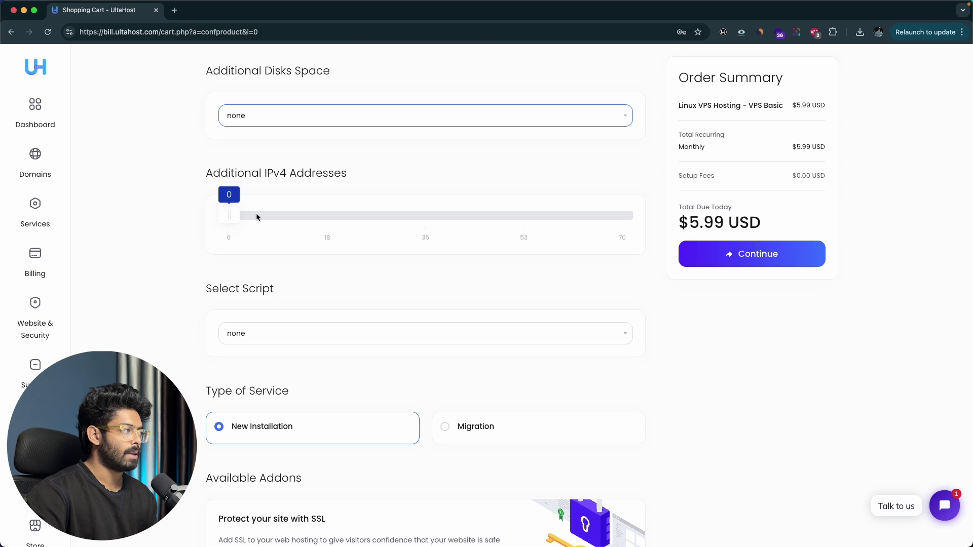
scroll(159, 263, "down", 4)
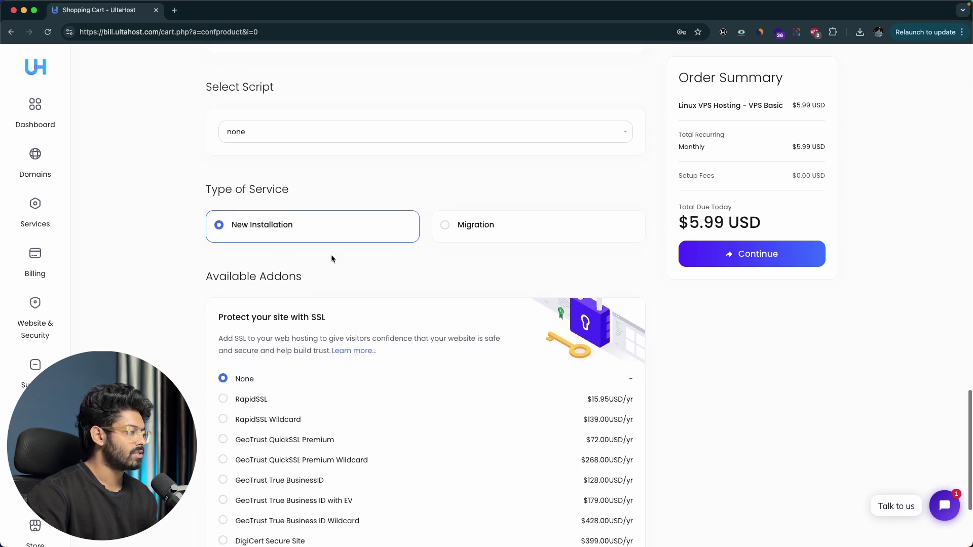
scroll(332, 259, "down", 2)
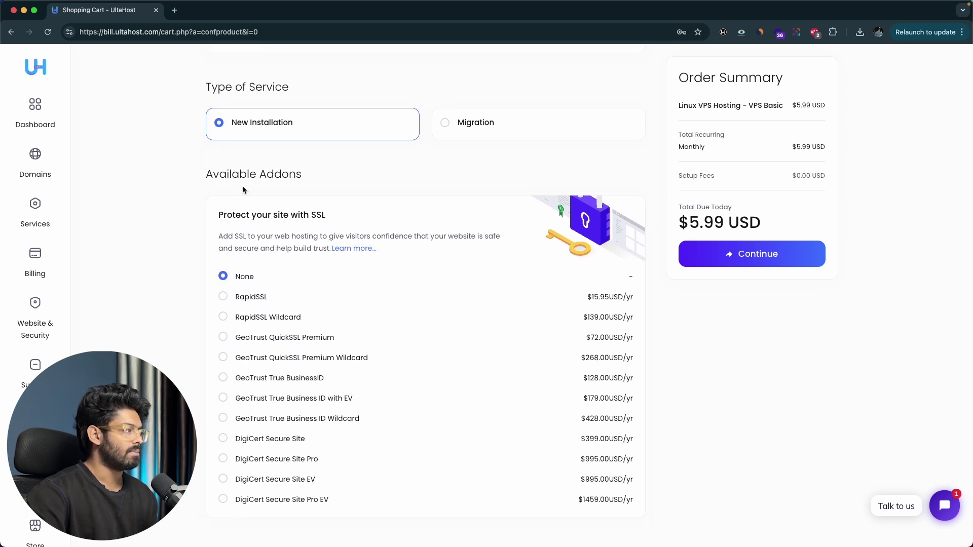
scroll(244, 189, "down", 2)
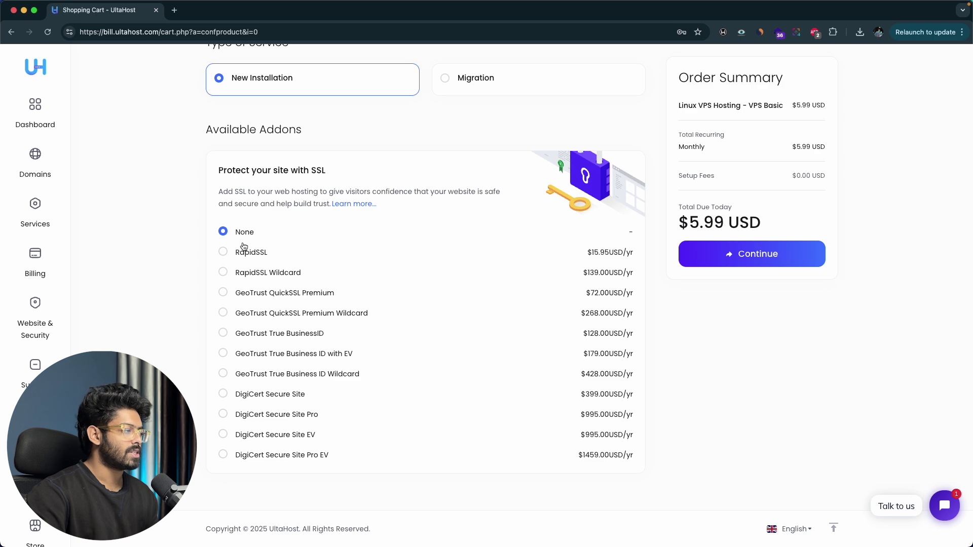
scroll(244, 247, "up", 10)
left_click(727, 259)
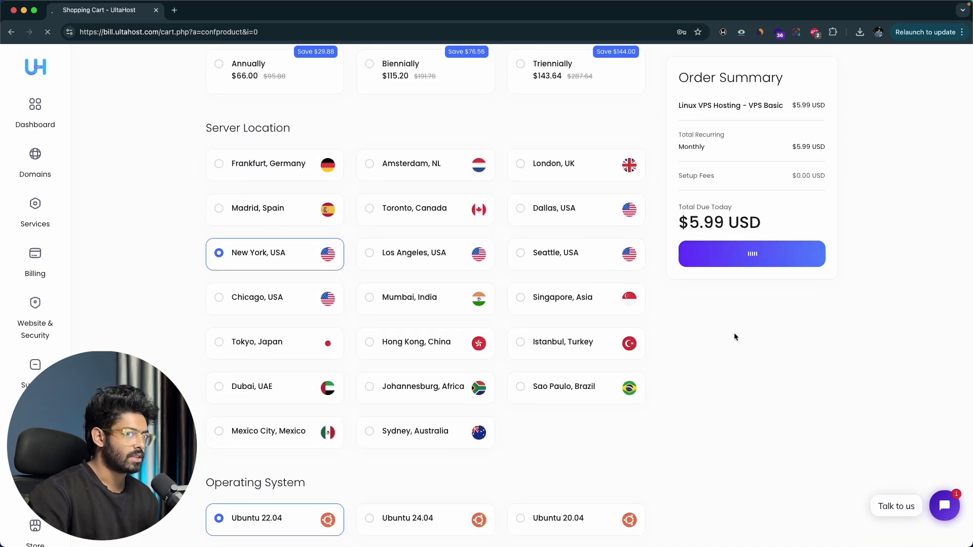
scroll(921, 180, "down", 4)
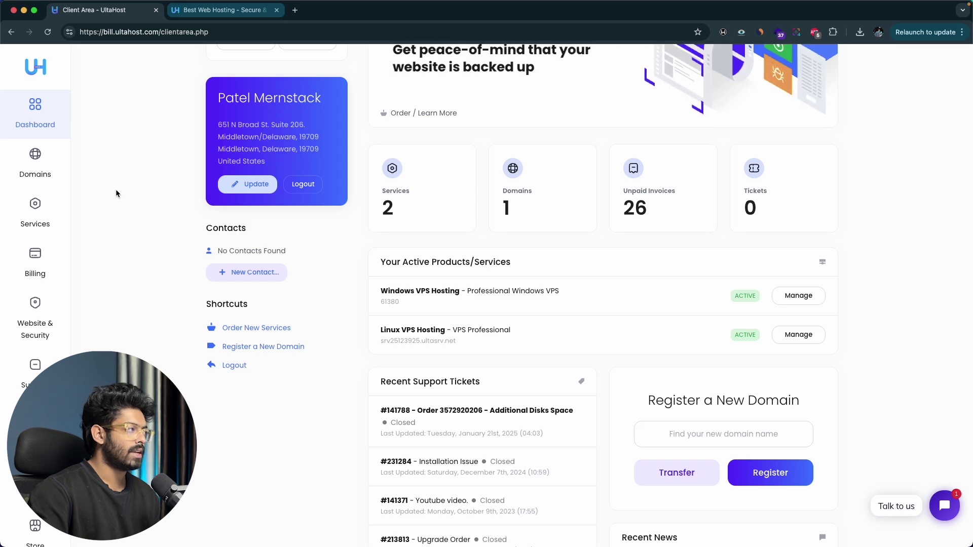
Step: Go to the UltaHost homepage and open the domain names purchase page
left_click(218, 15)
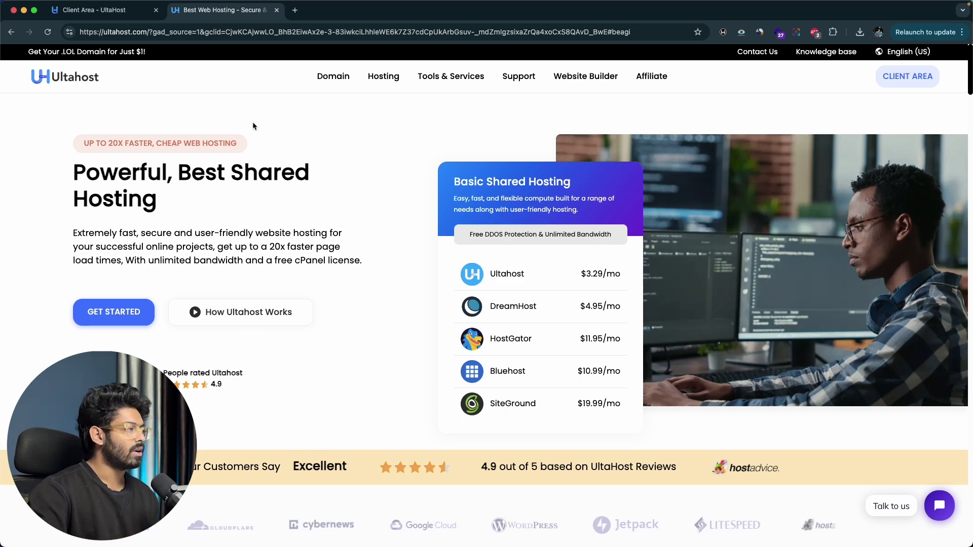
mouse_move(336, 76)
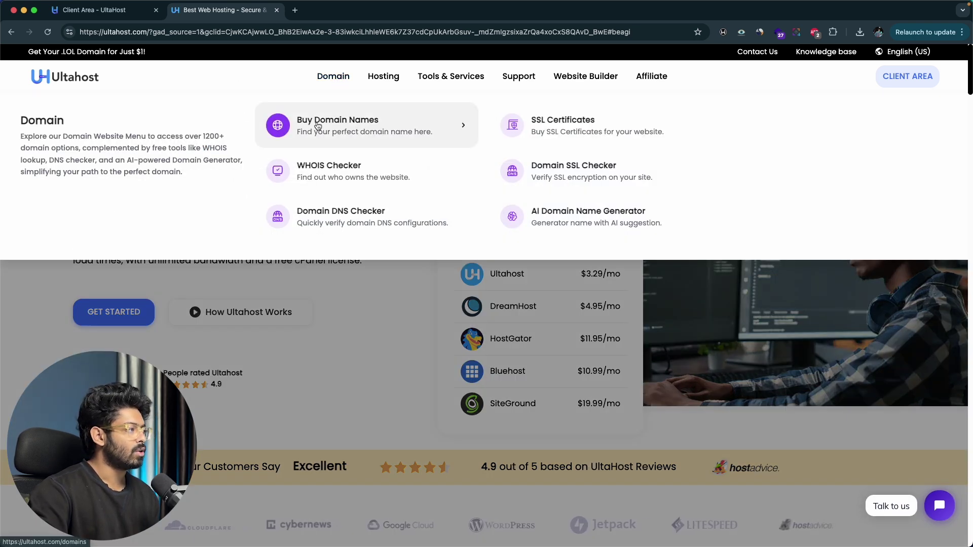
left_click(317, 126)
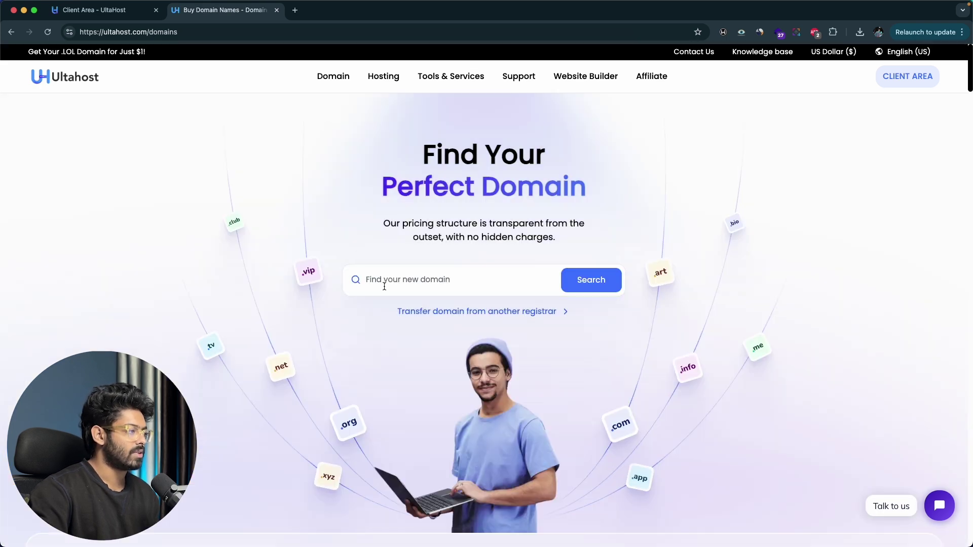
scroll(384, 284, "down", 1)
Step: Search for exampledomain123 and add exampledomain123.net to the cart
type("exampke")
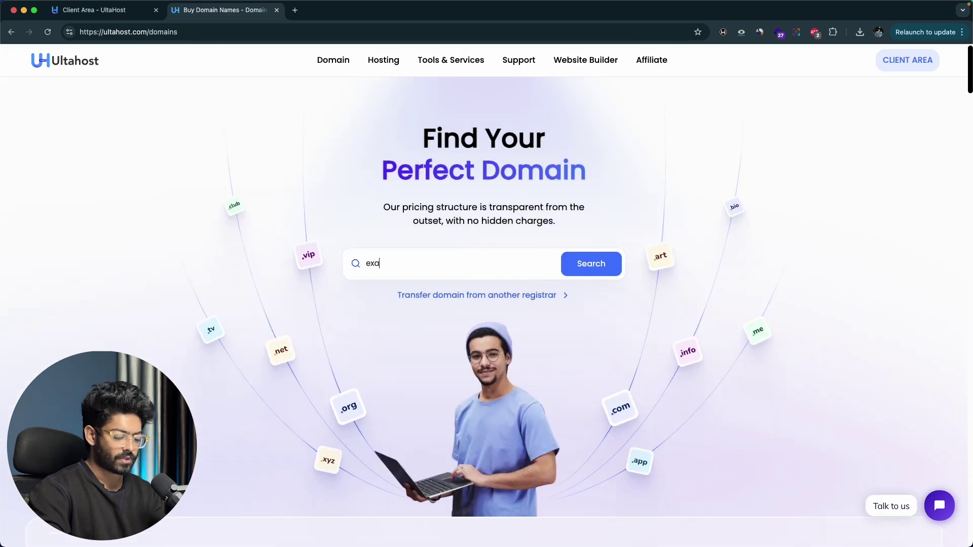
key("BackSpace")
key("BackSpace")
type("ledomain123")
key("Return")
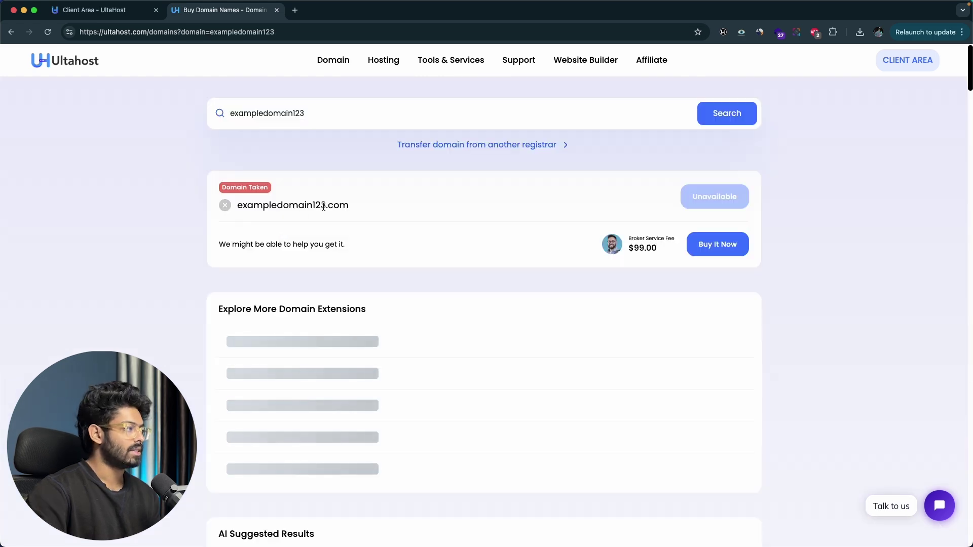
scroll(437, 260, "down", 2)
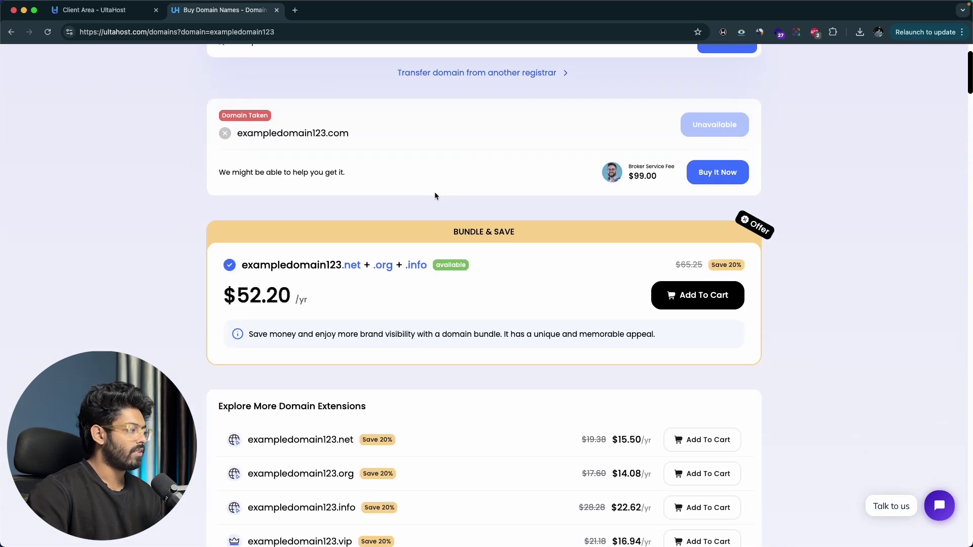
scroll(358, 309, "down", 3)
left_click(695, 265)
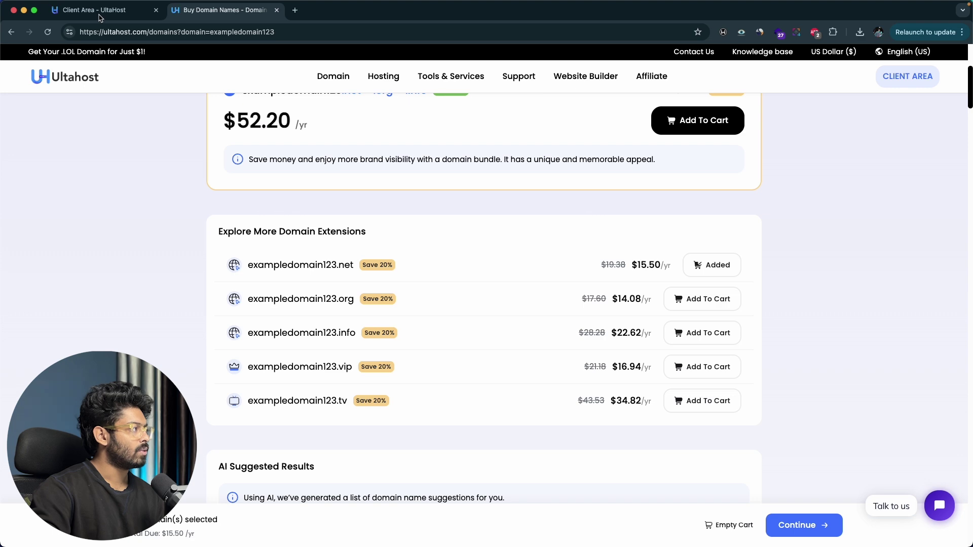
Step: Close the domain page and open the Linux VPS service details from the client area
left_click(100, 18)
left_click(277, 11)
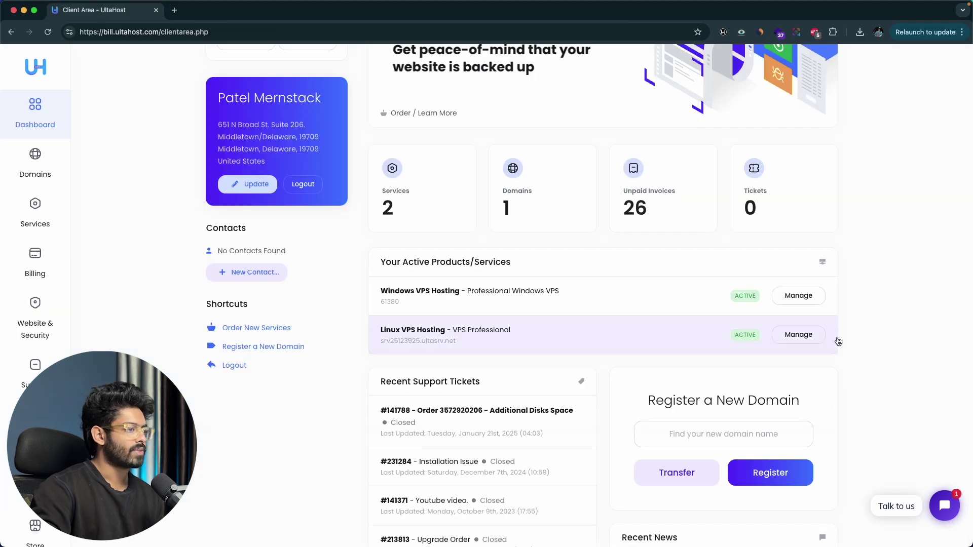
left_click(798, 336)
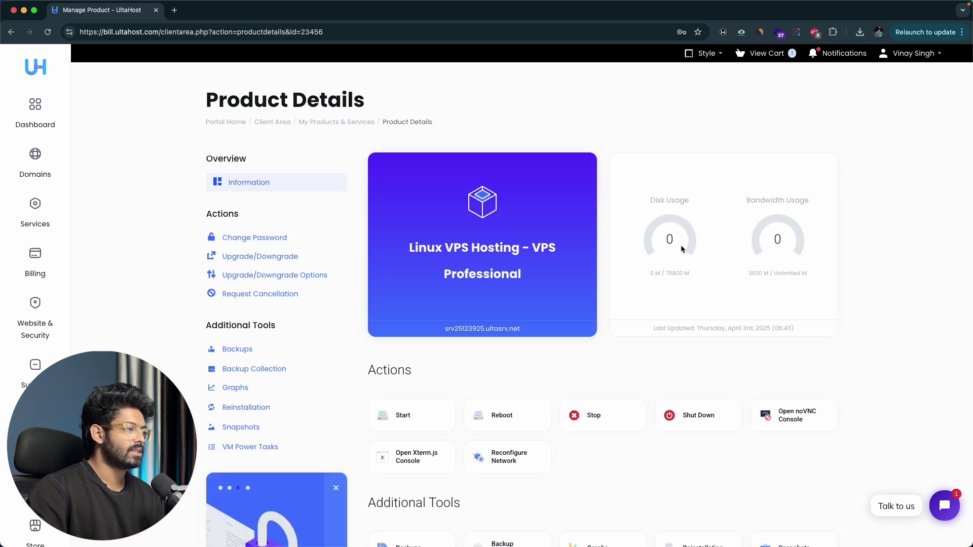
Step: Review the VPS's IP addresses and server information, then switch to the WordOps website window
scroll(820, 255, "down", 10)
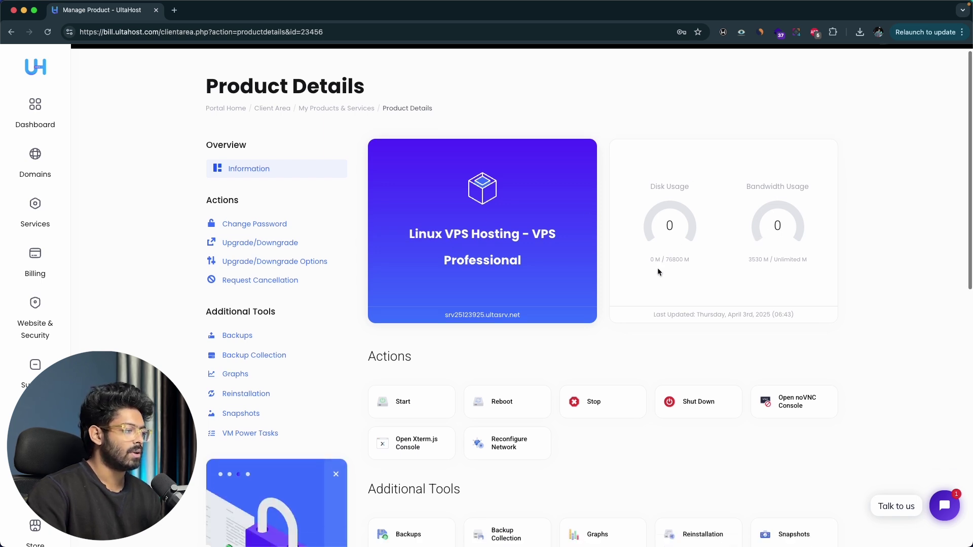
scroll(718, 307, "down", 1)
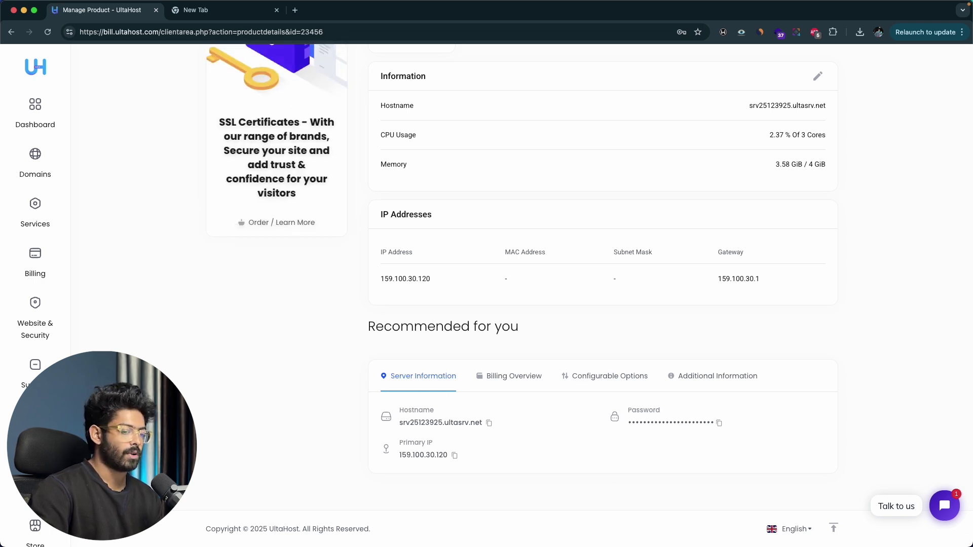
key("super+grave")
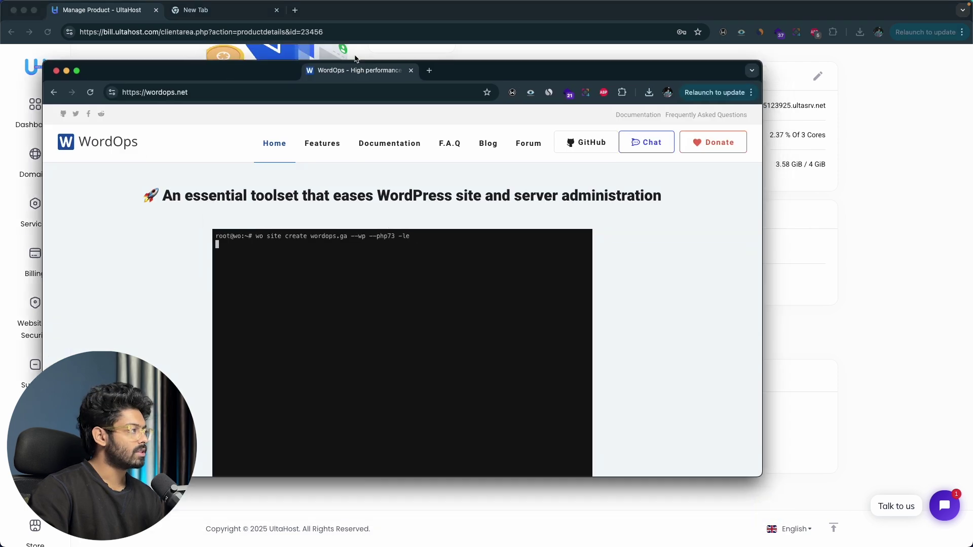
Step: Merge WordOps into the main browser and open its installation guide with the one-step install command
left_click_drag(356, 58, 350, 11)
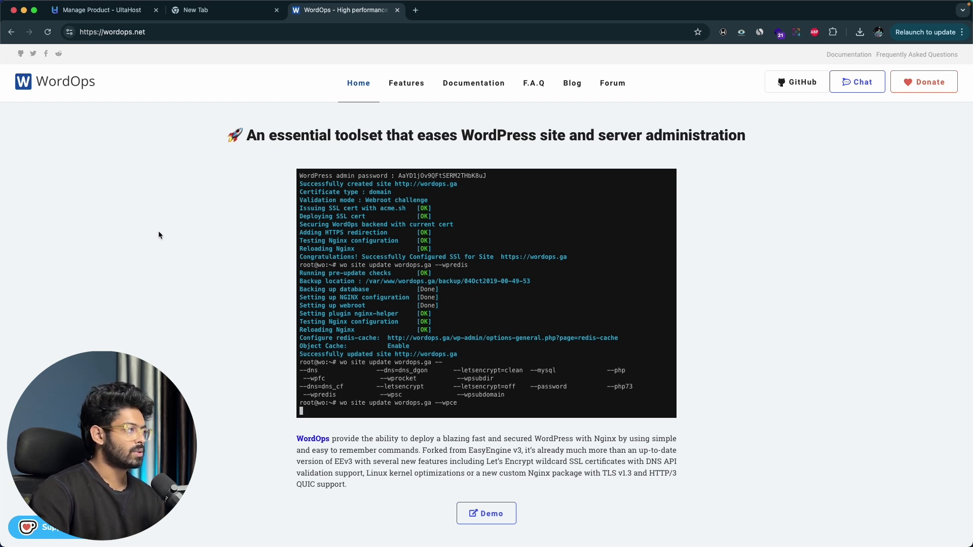
left_click(484, 84)
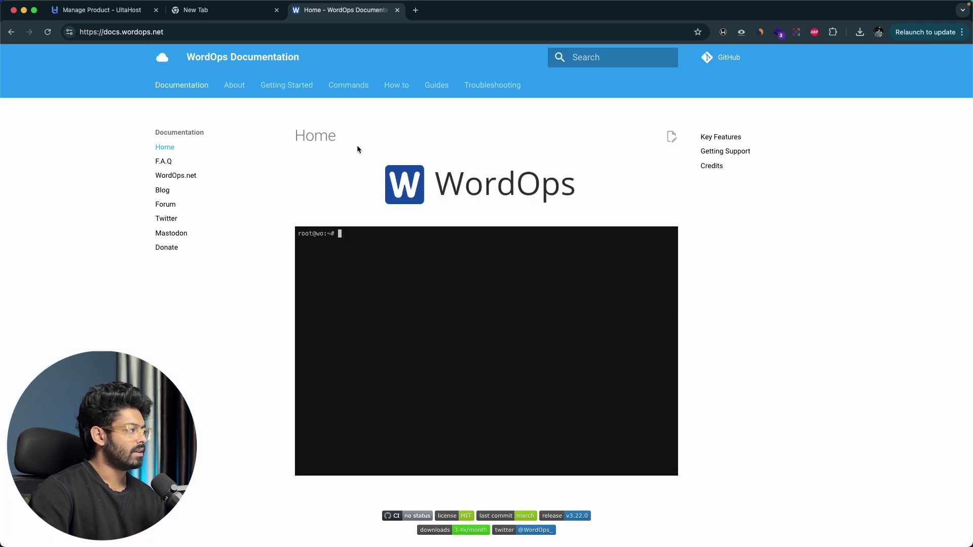
scroll(245, 233, "down", 10)
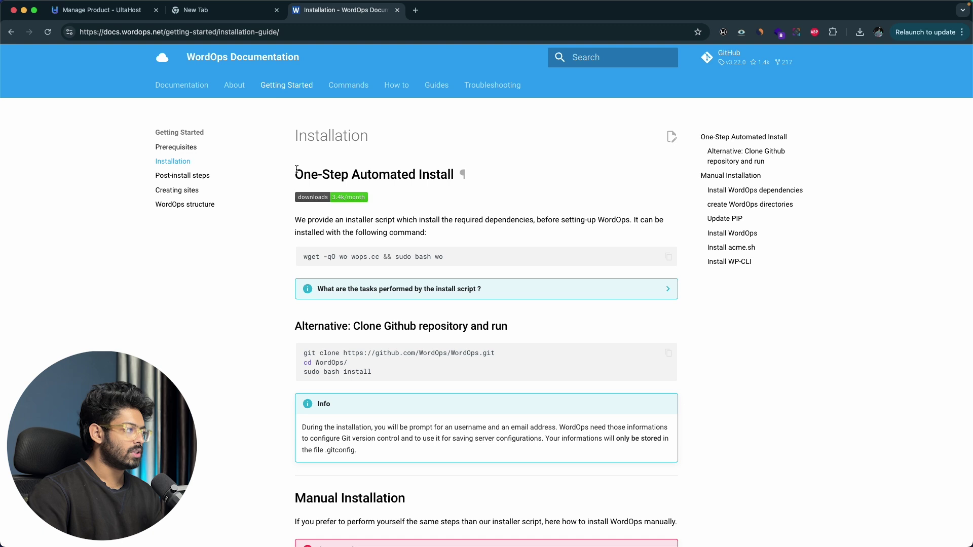
left_click_drag(297, 169, 454, 168)
left_click(454, 168)
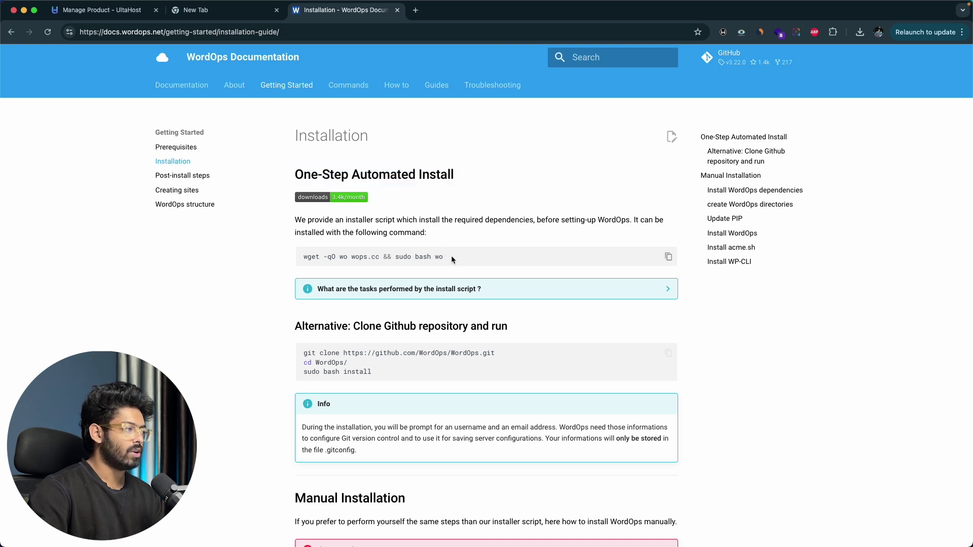
left_click_drag(452, 256, 312, 256)
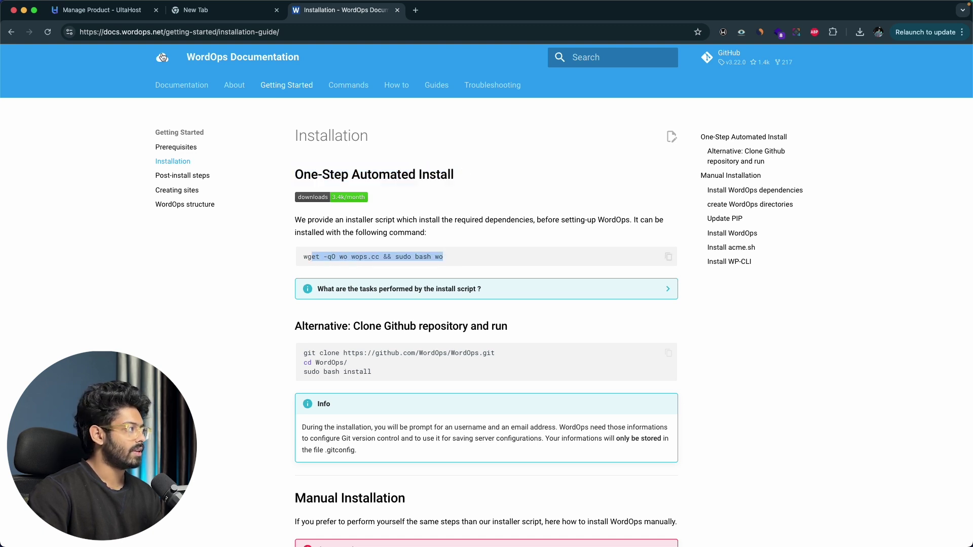
left_click(277, 10)
left_click(101, 10)
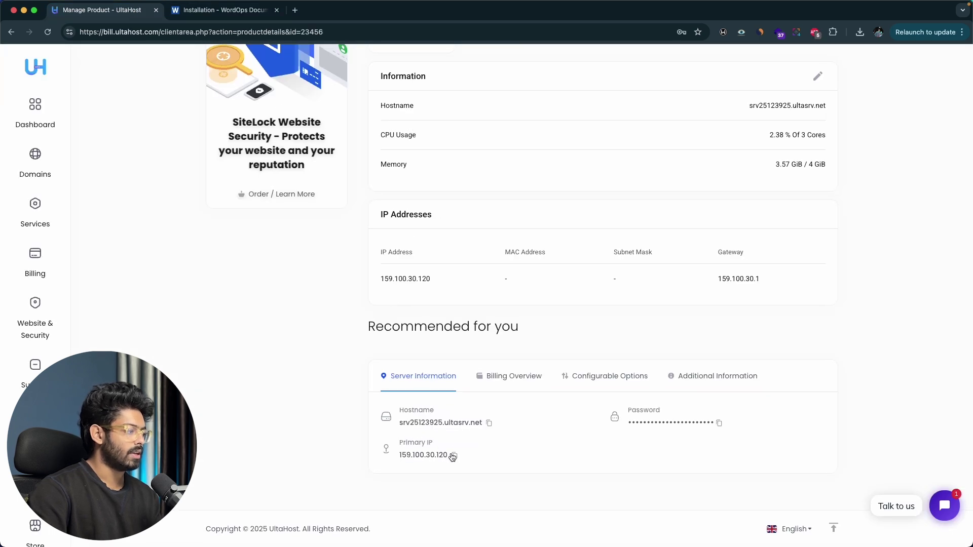
key("super+space")
type("termin")
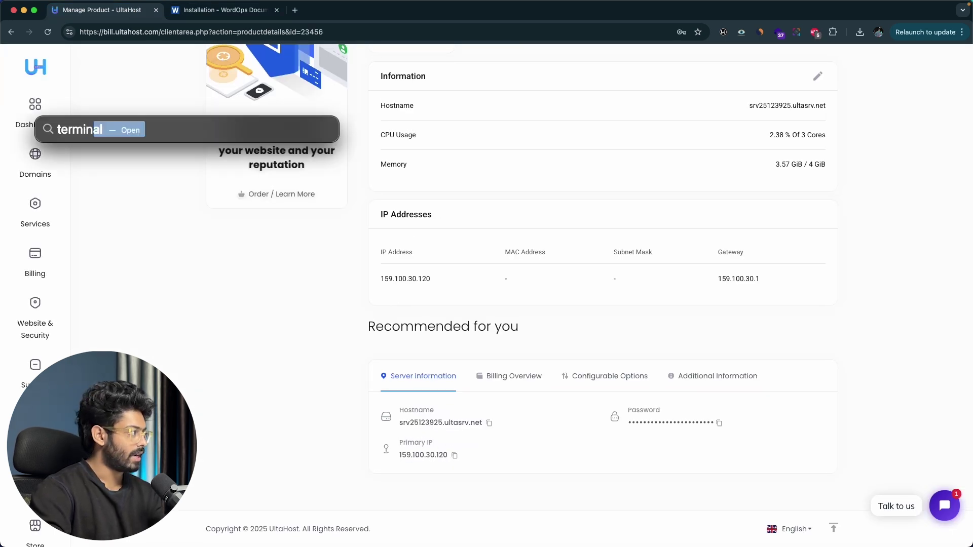
key("Return")
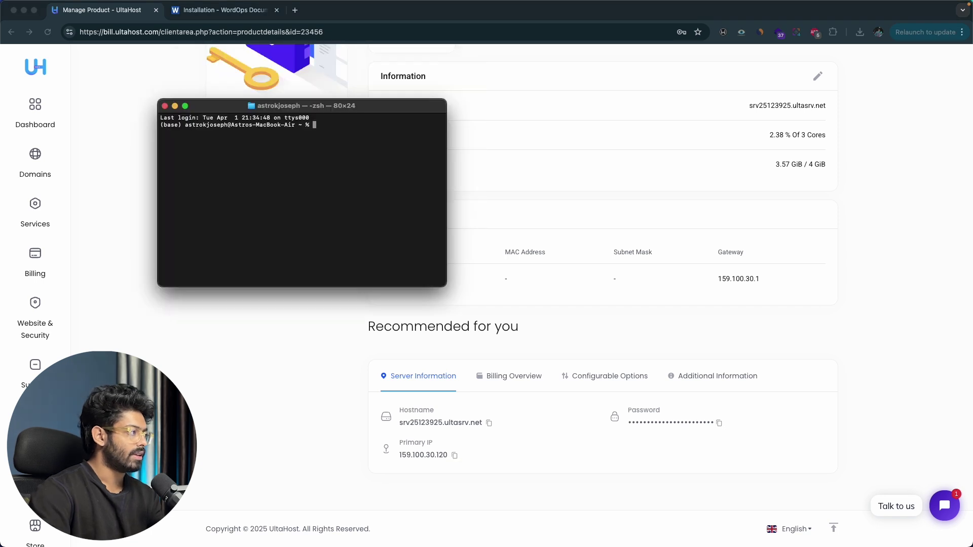
type("ssh ")
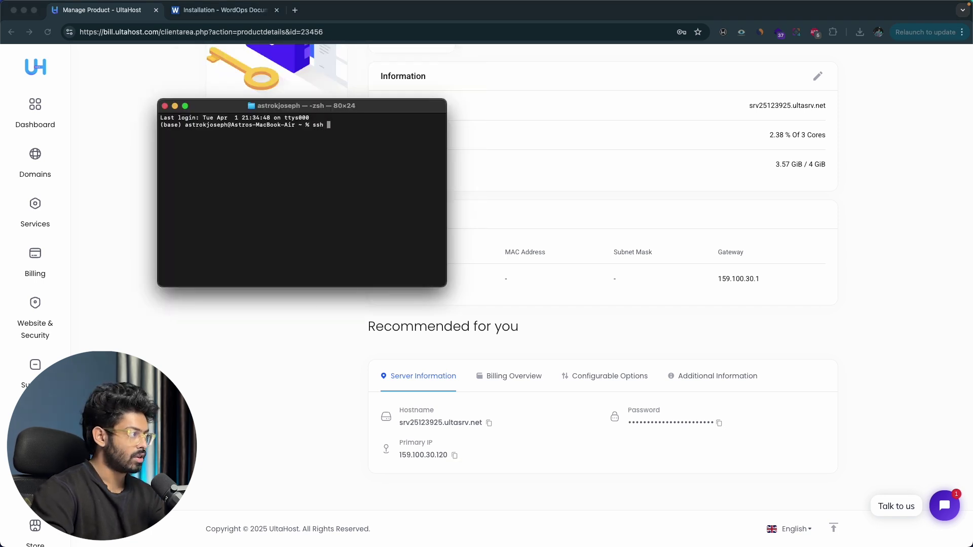
type("root@")
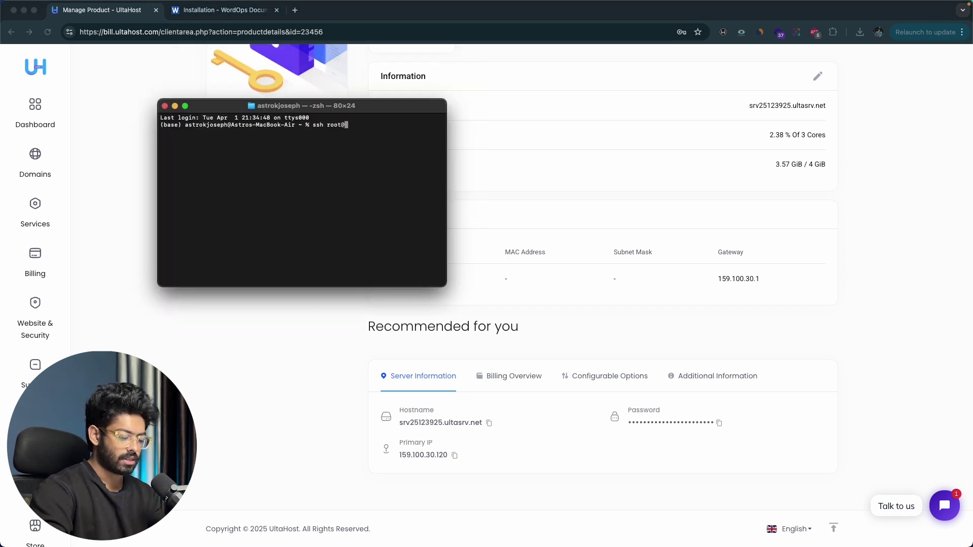
type("159.100.30.120")
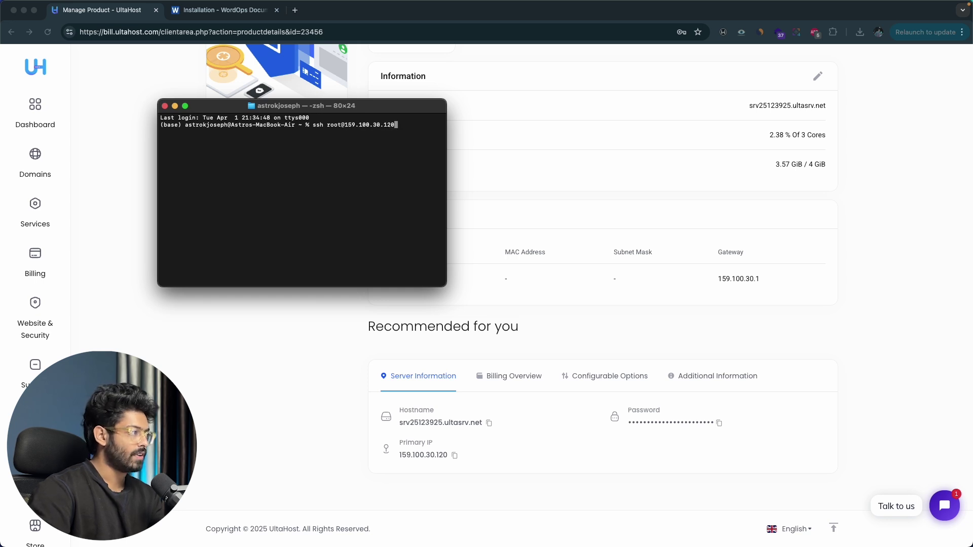
key("Return")
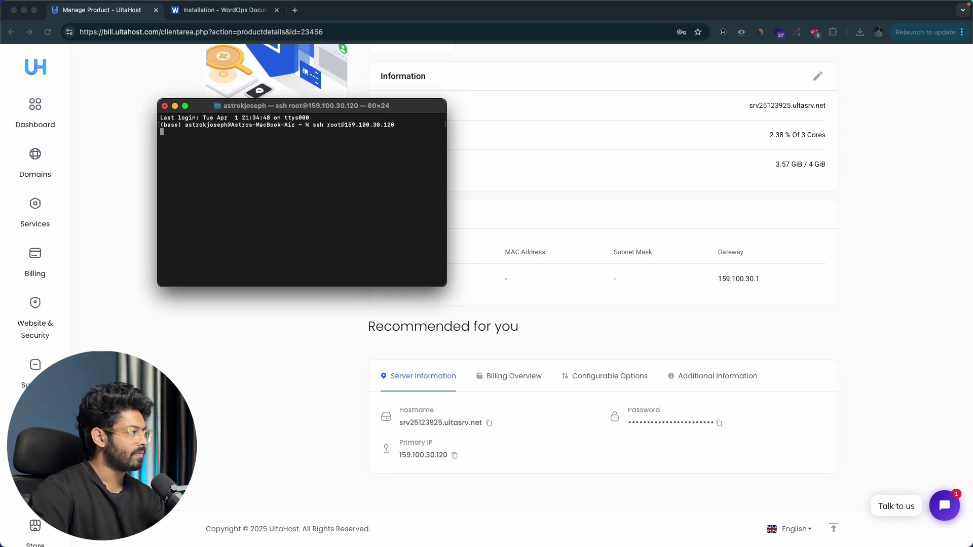
Step: Copy the root password from UltaHost and submit it to log in to the VPS
left_click(473, 400)
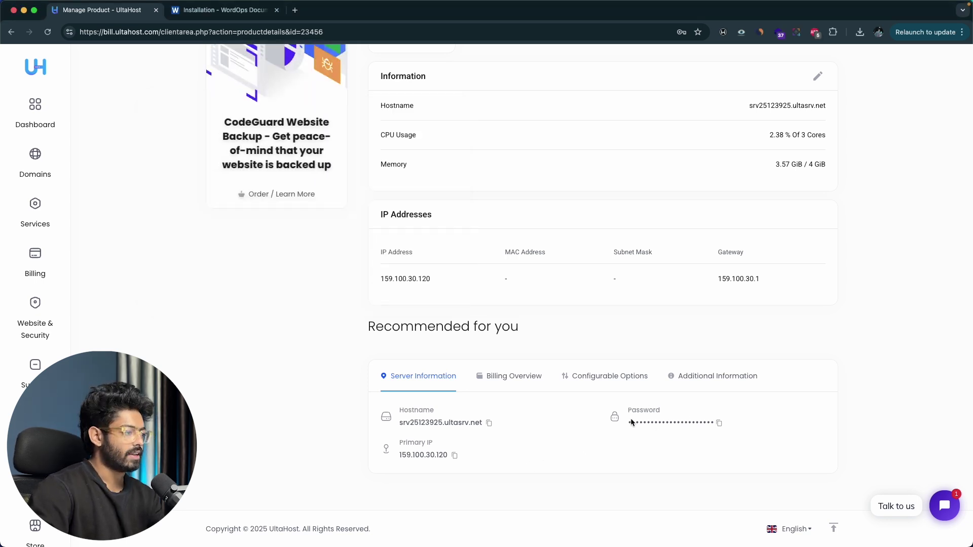
double_click(705, 423)
left_click(714, 424)
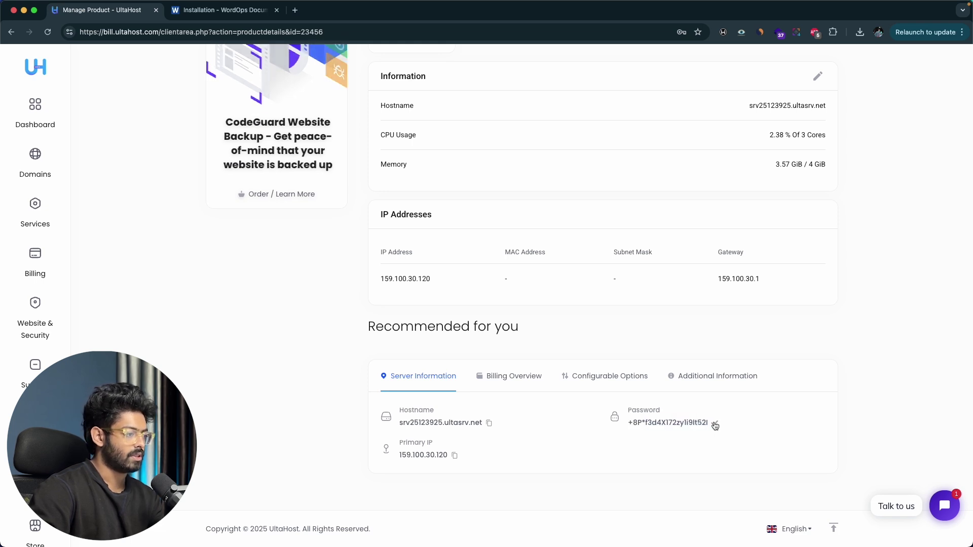
key("super+Tab")
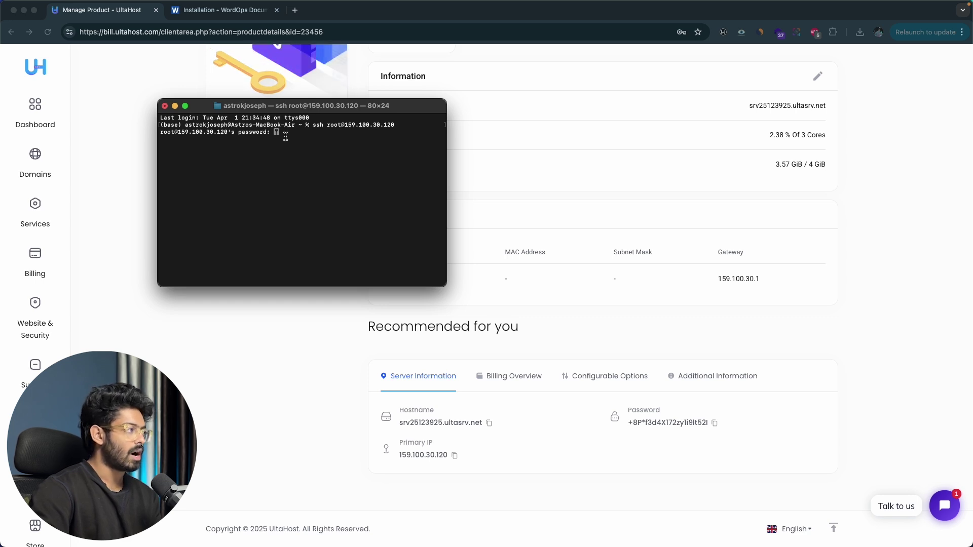
key("Return")
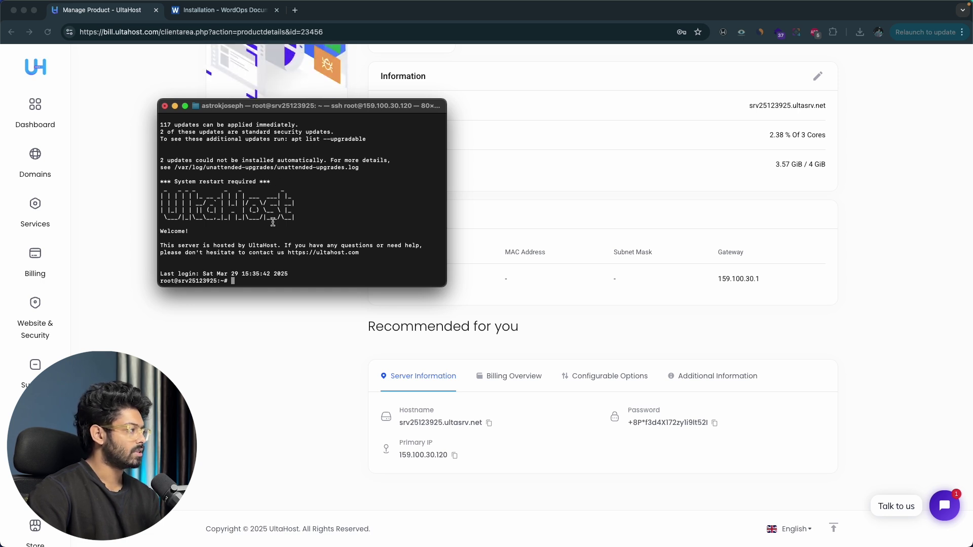
left_click_drag(323, 217, 176, 218)
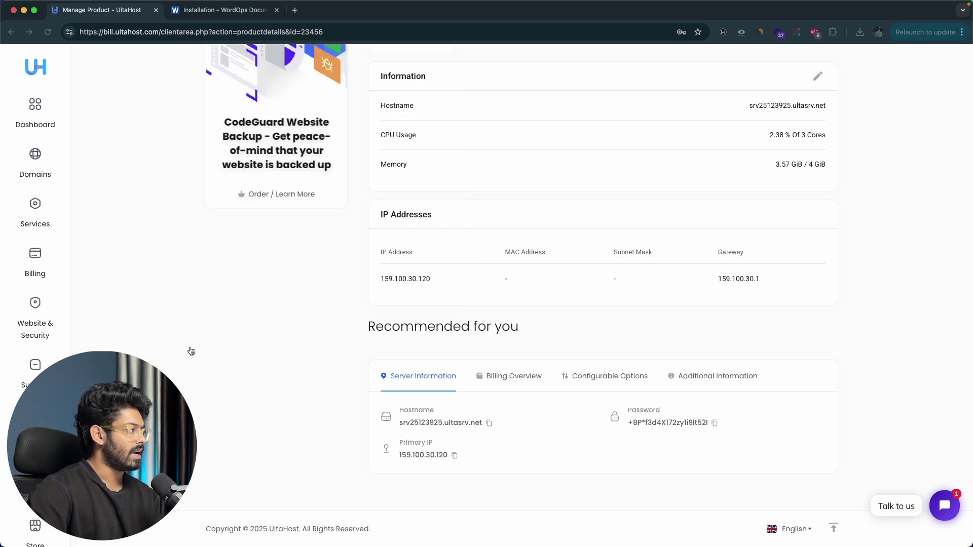
Step: Copy the WordOps one-step wget install command from the installation guide
left_click(192, 345)
left_click(239, 10)
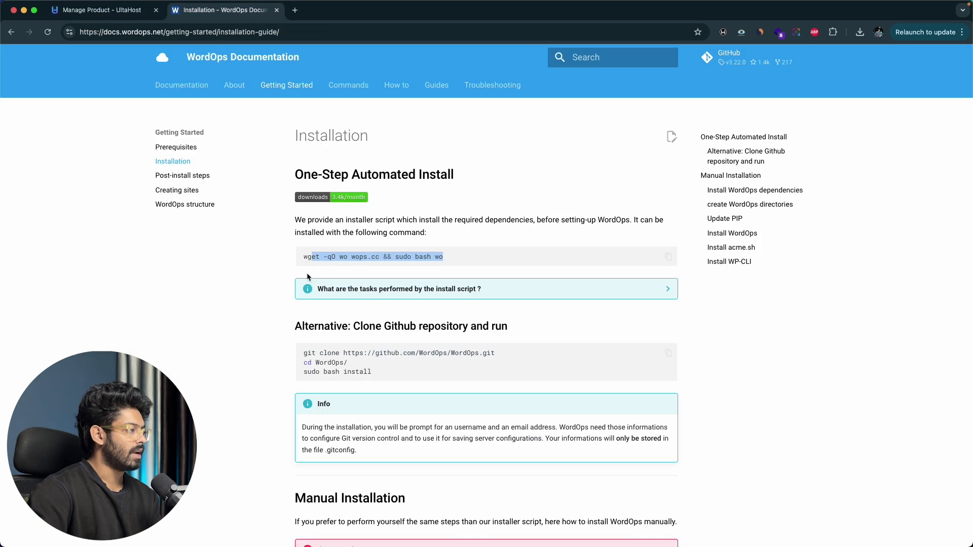
left_click(308, 276)
left_click(666, 258)
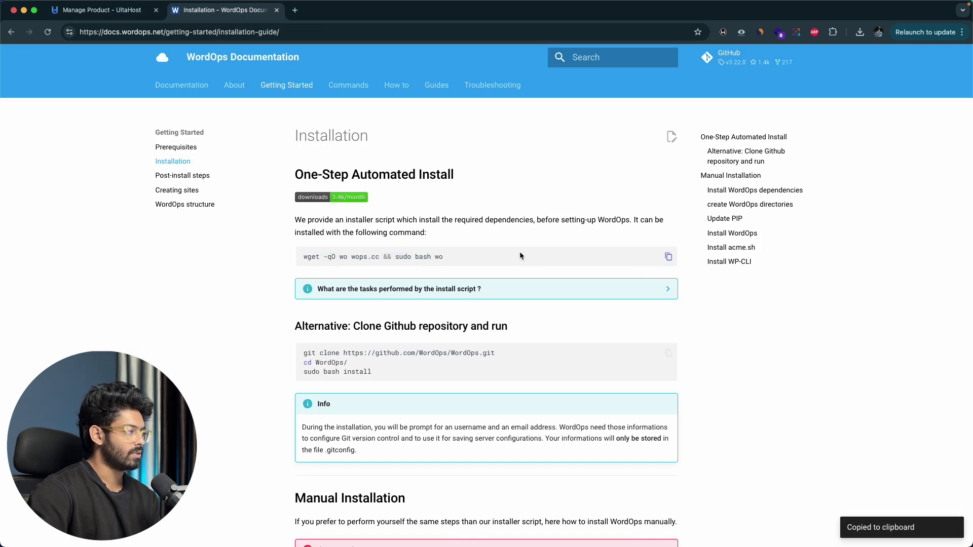
left_click_drag(519, 253, 293, 259)
left_click(272, 262)
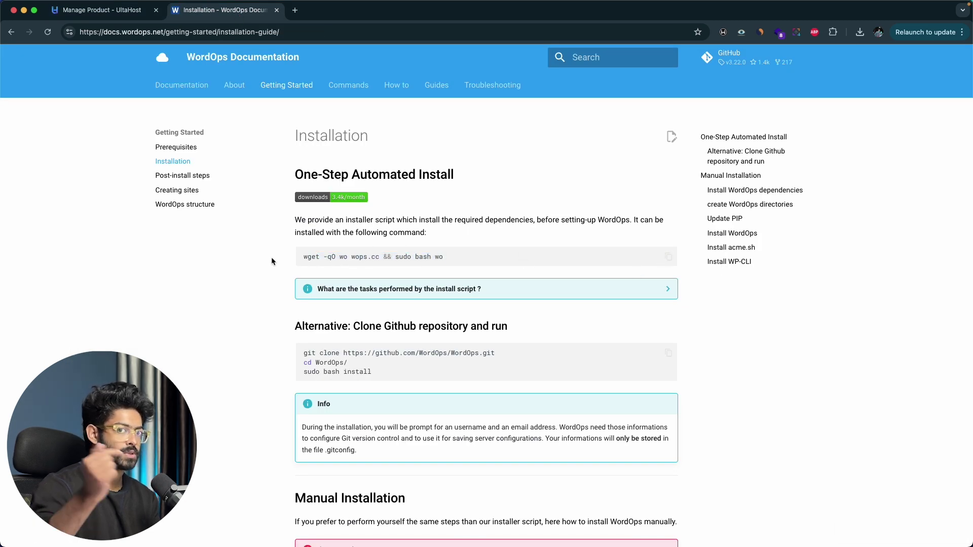
left_click(668, 257)
Step: Run the install command on the VPS, then copy the primary IP 159.100.30.120 from UltaHost
key("super+Tab")
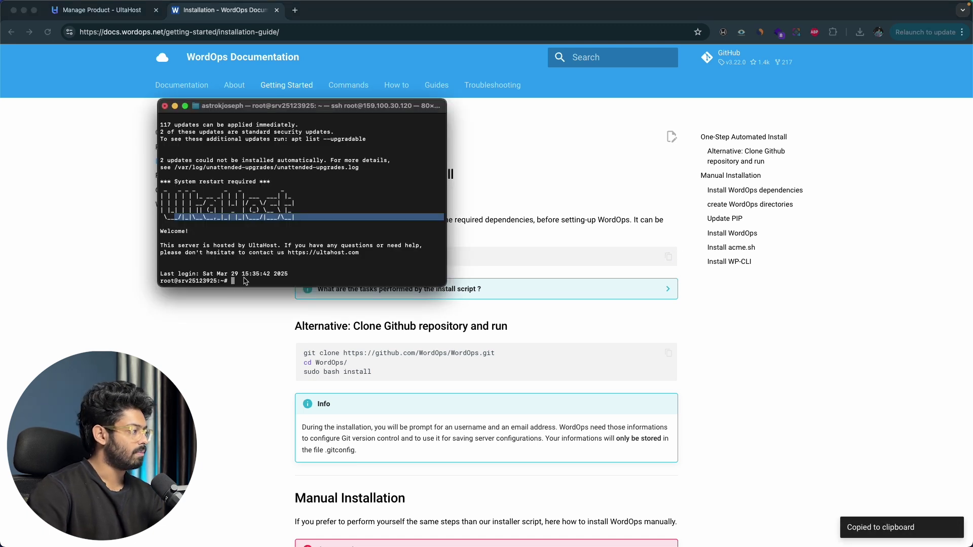
left_click(244, 281)
key("super+v")
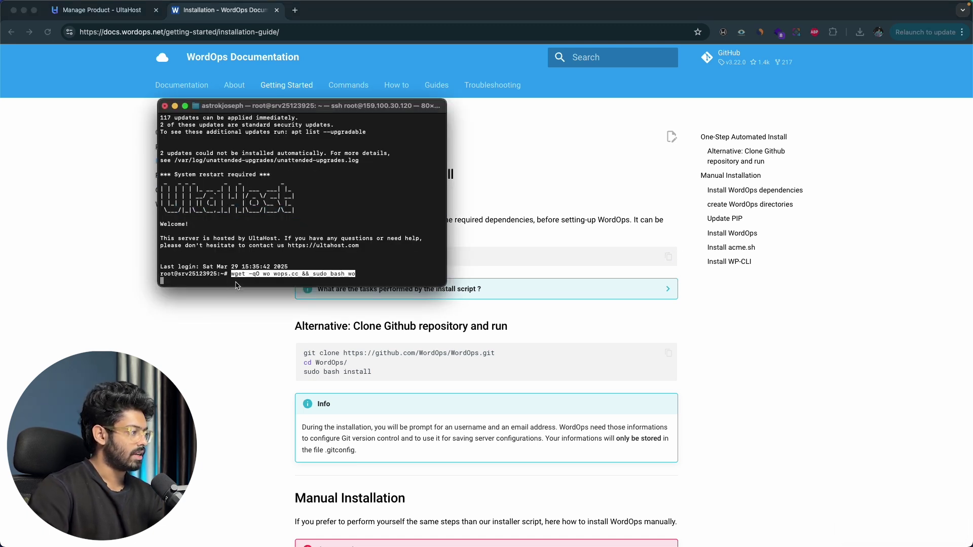
key("Return")
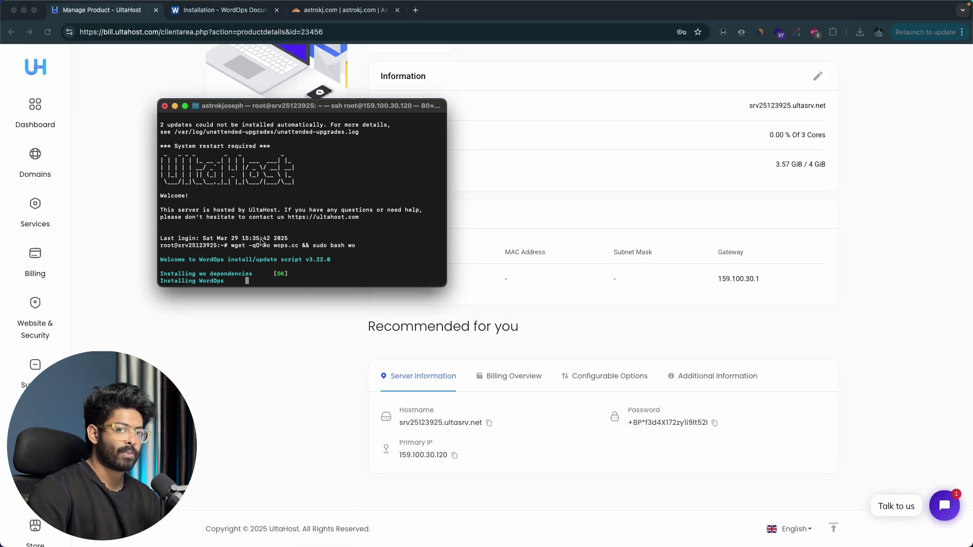
left_click(270, 421)
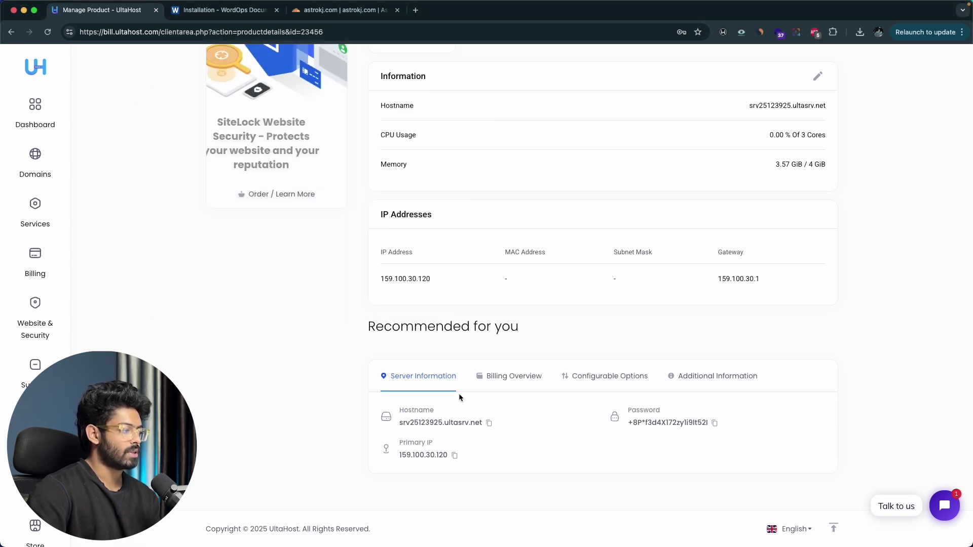
left_click(454, 456)
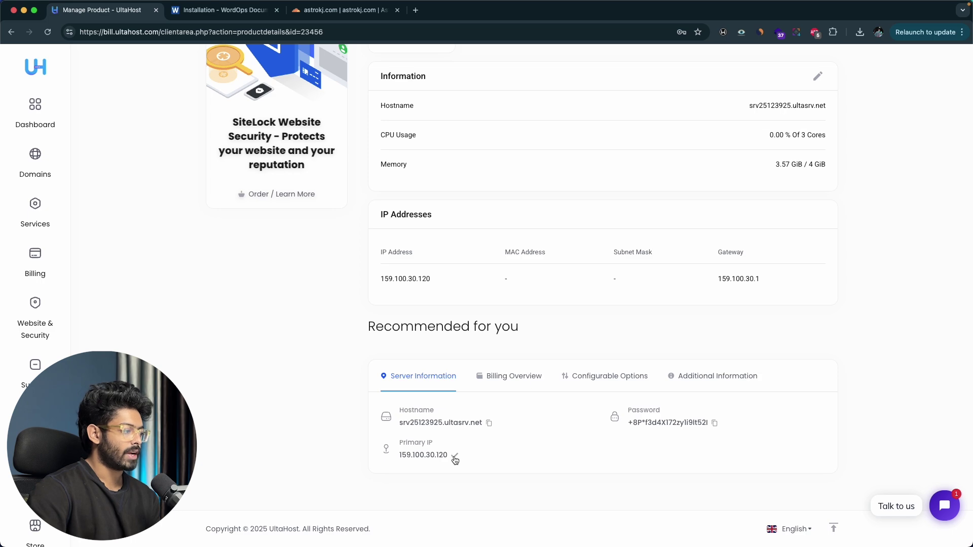
Step: Open astrokj.com's DNS records in Cloudflare and start a new record
left_click(344, 11)
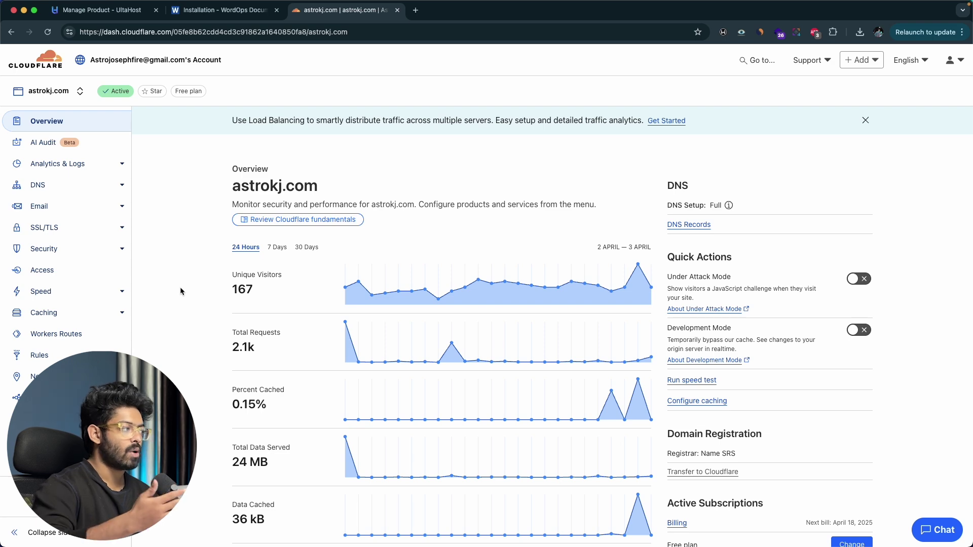
left_click(102, 10)
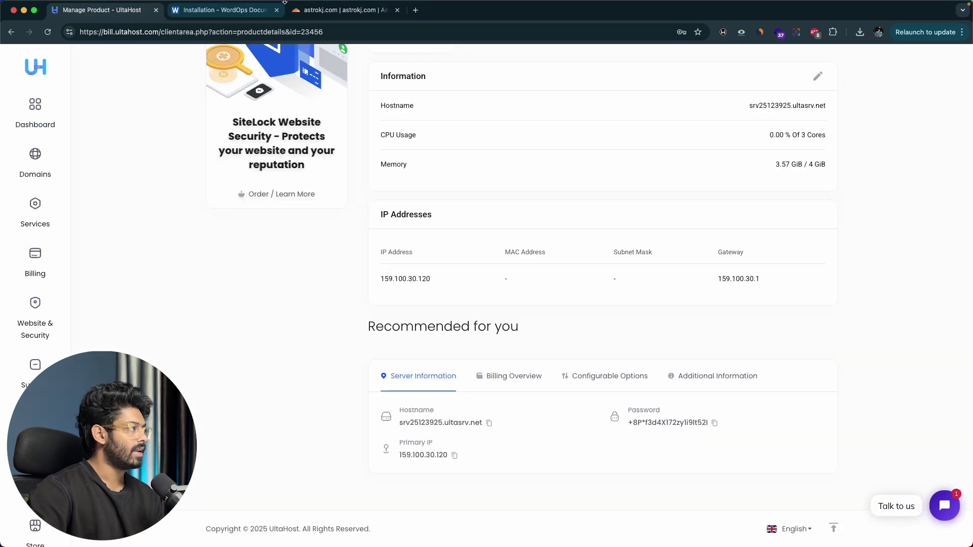
left_click(307, 14)
left_click(40, 185)
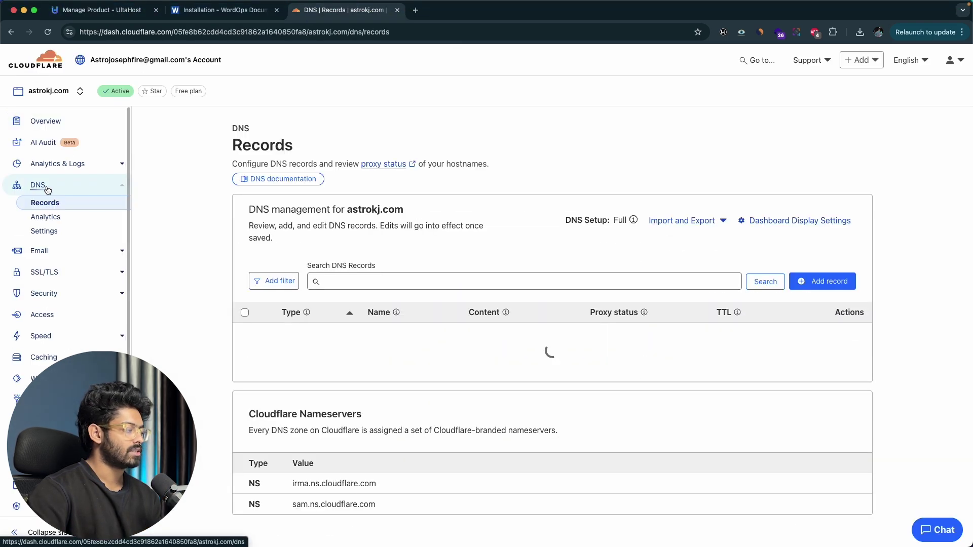
left_click(827, 285)
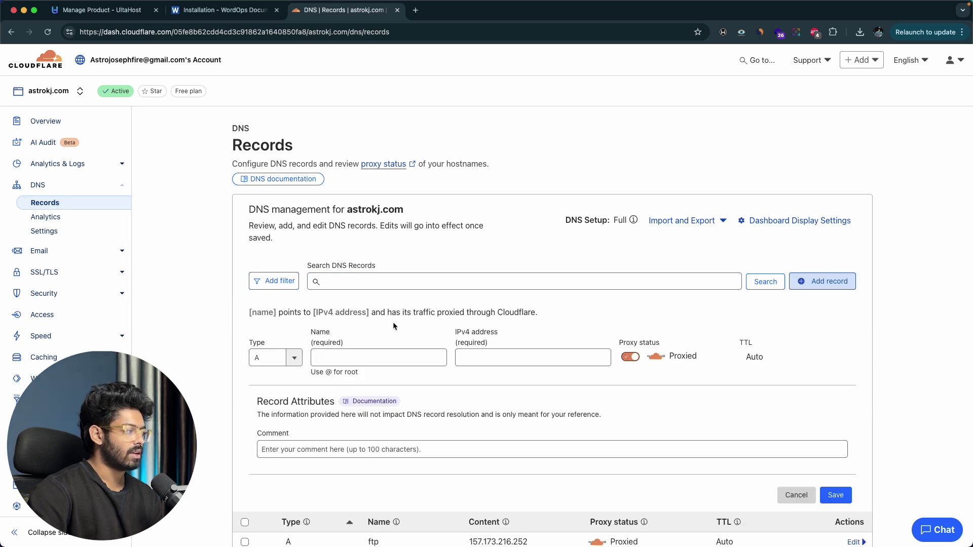
Step: Save an A record for @ pointing to 159.100.30.120 with proxying off (DNS only)
left_click(287, 361)
left_click(315, 362)
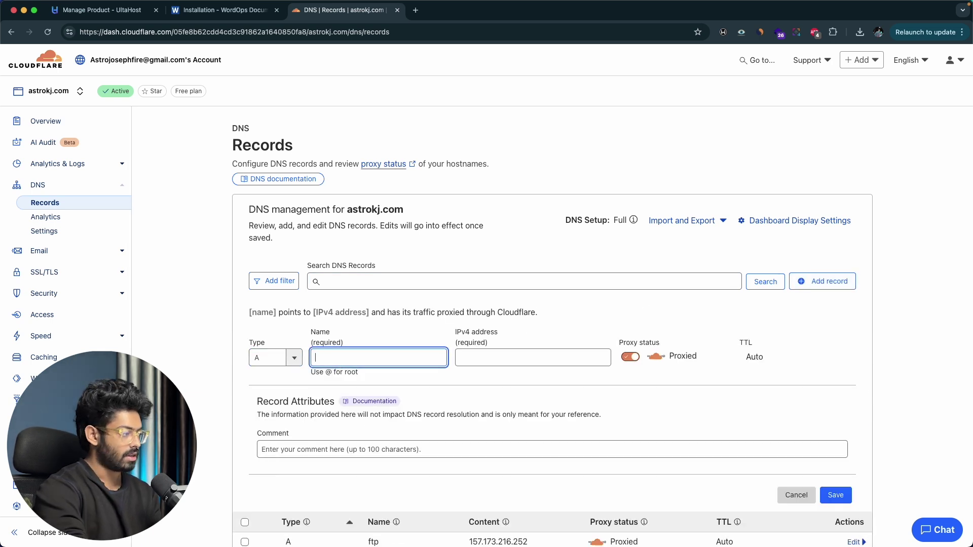
type("@")
left_click(480, 357)
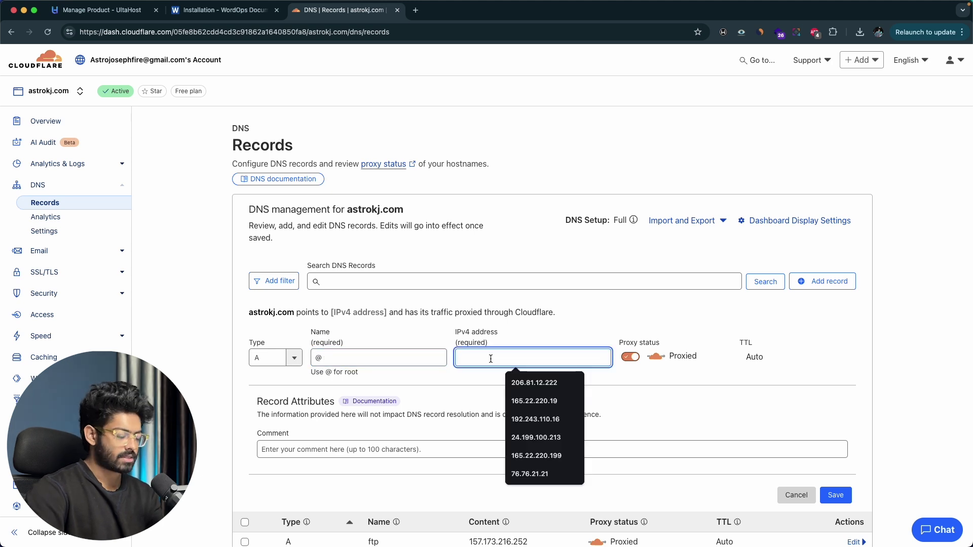
key("super+v")
key("super+1")
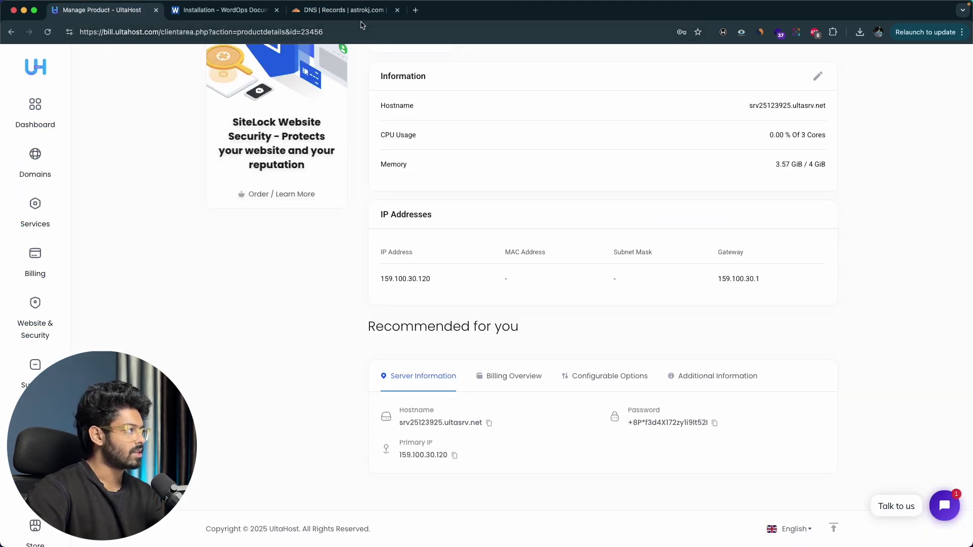
key("super+3")
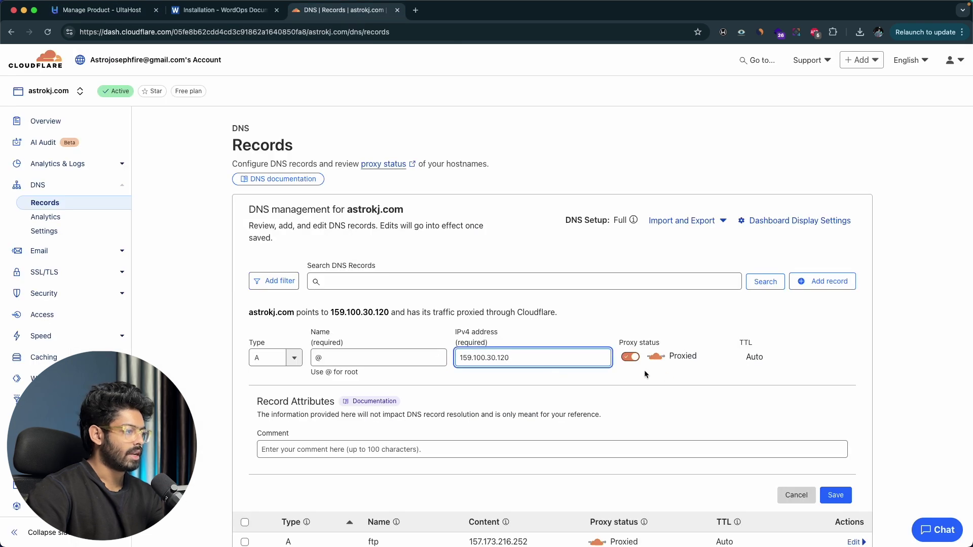
left_click(631, 358)
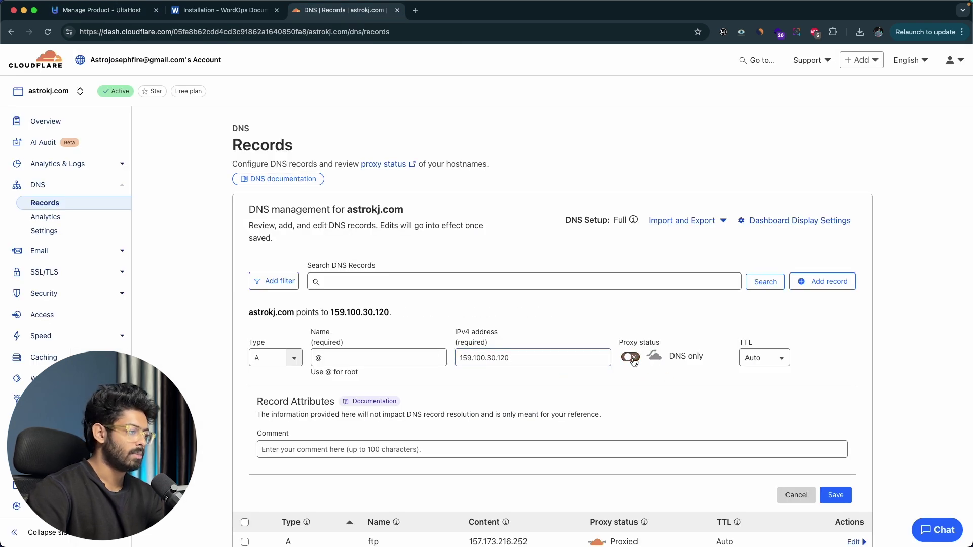
left_click(837, 496)
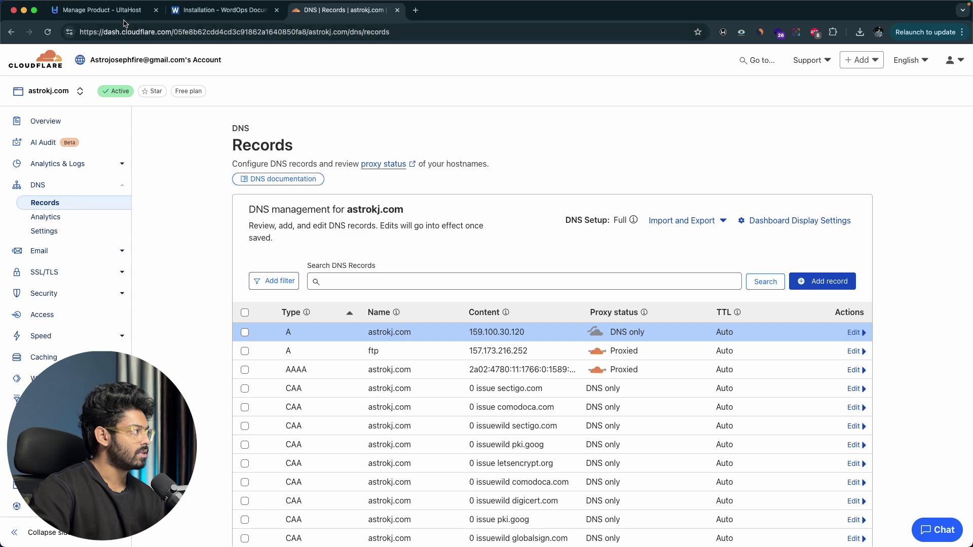
key("super+1")
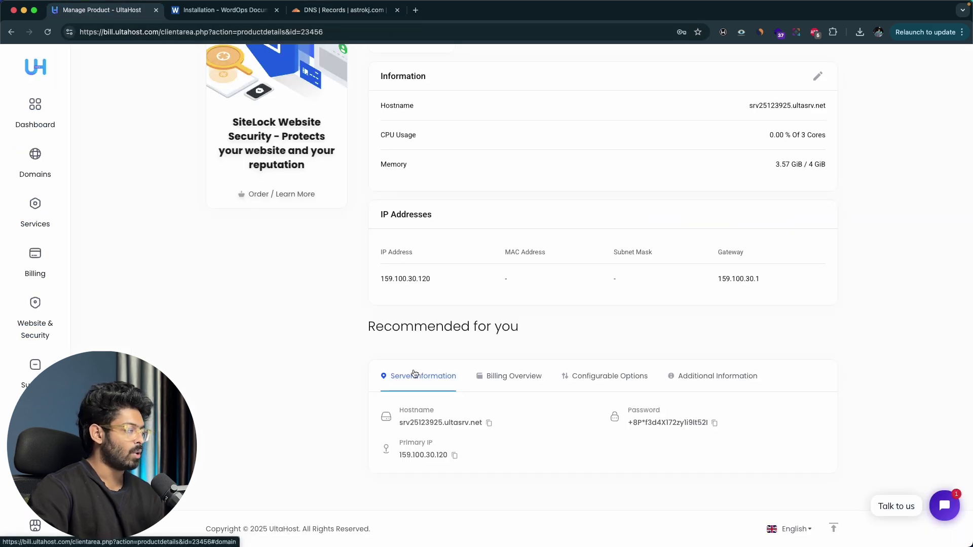
Step: Check the SSH terminal's install progress, then open the WordOps 'Creating sites' documentation page
key("super+Tab")
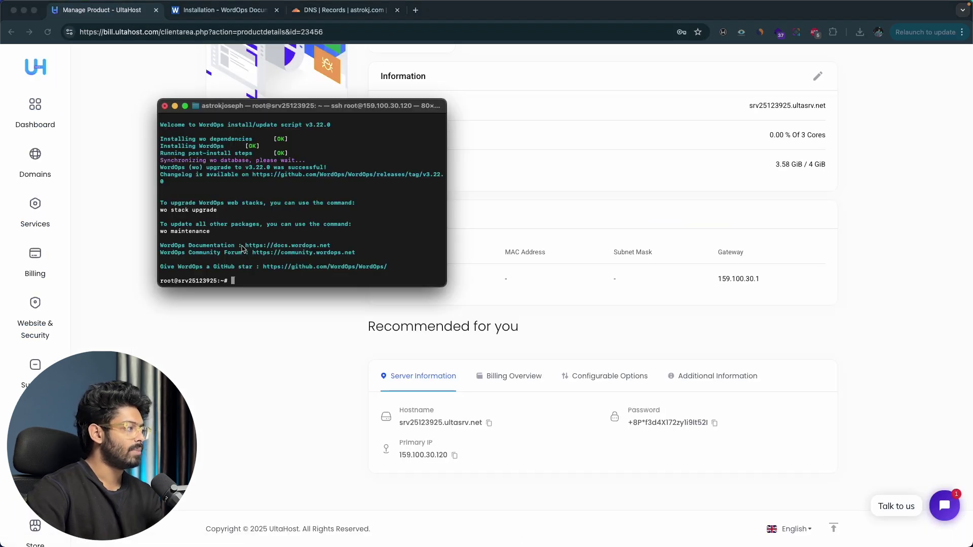
scroll(318, 235, "up", 3)
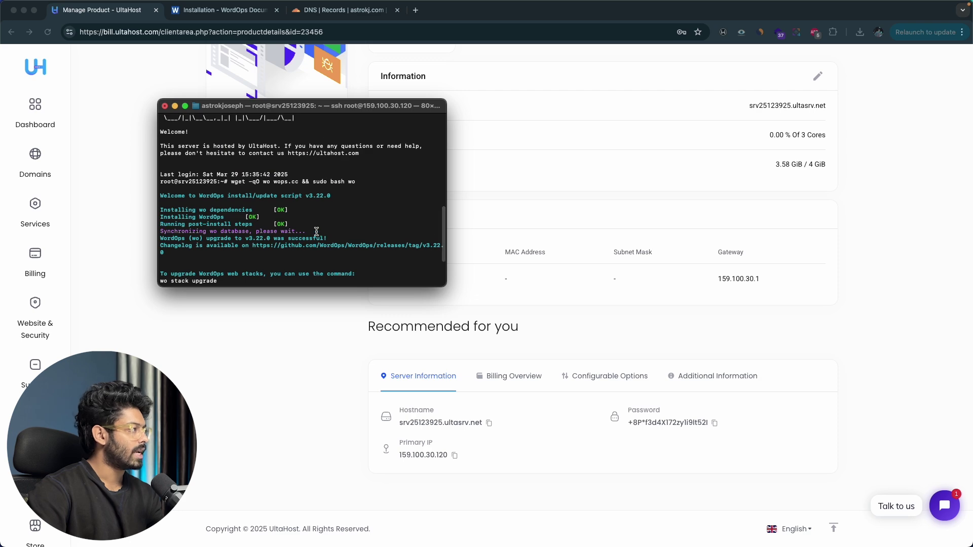
scroll(316, 232, "down", 3)
left_click(264, 355)
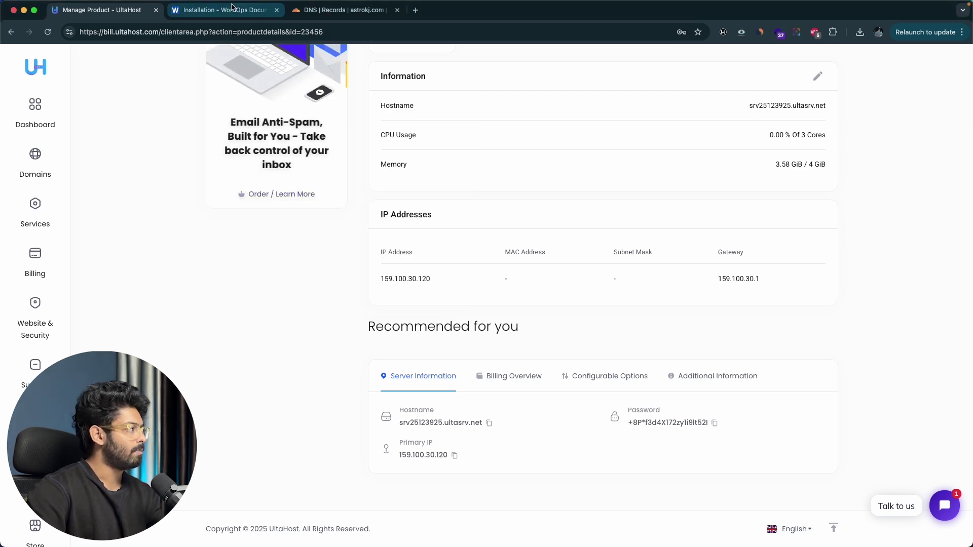
left_click(223, 10)
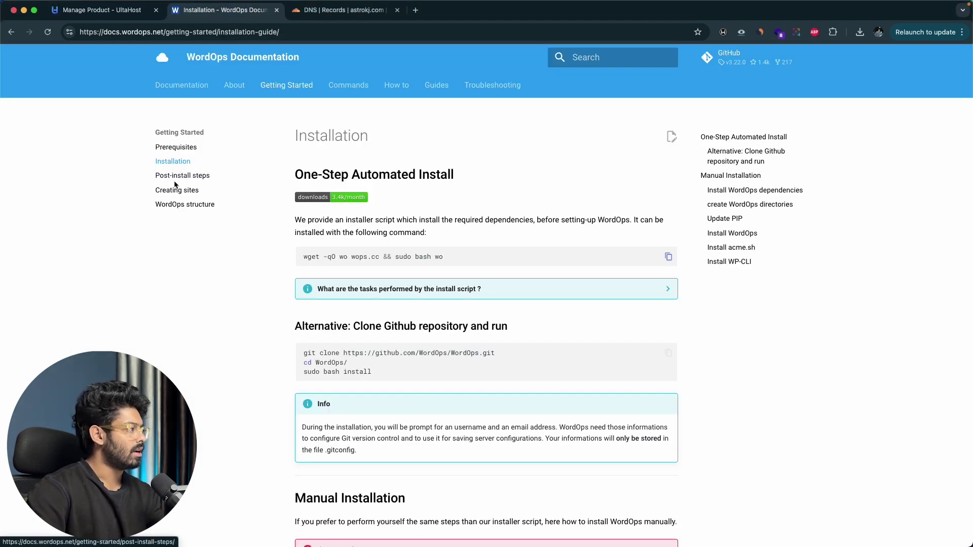
left_click(164, 195)
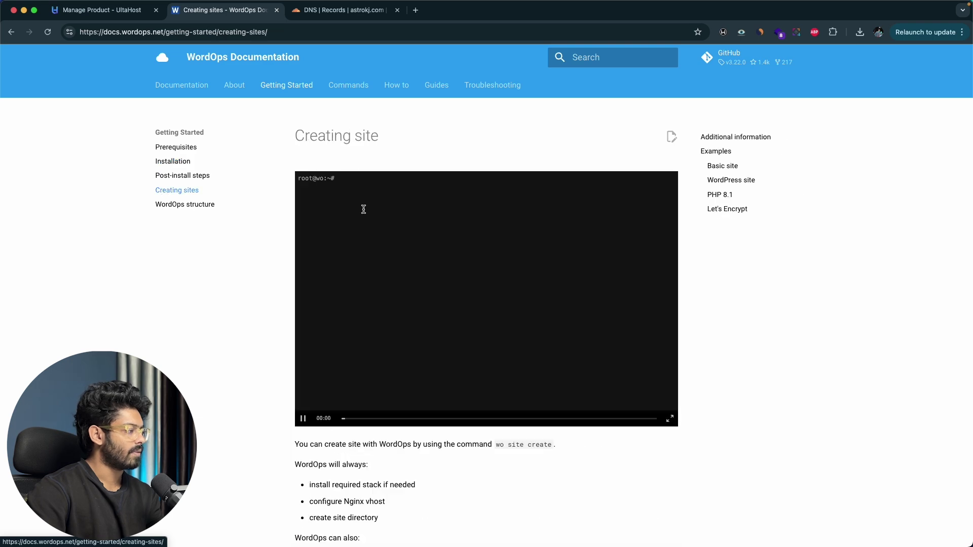
Step: Copy the simple WordPress command 'wo site create site.tld --wp' and paste it into the address bar
scroll(363, 208, "down", 10)
scroll(362, 208, "down", 5)
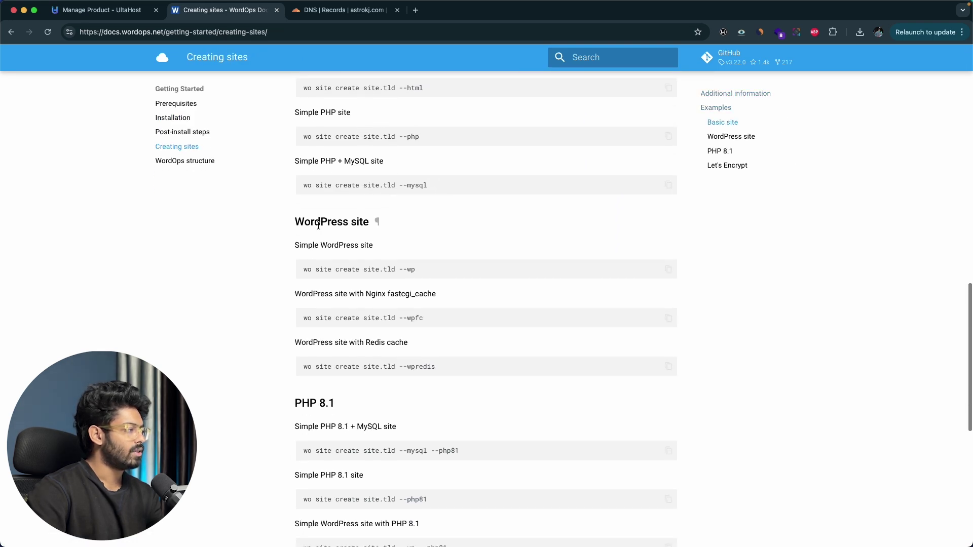
left_click_drag(292, 225, 409, 221)
left_click(409, 221)
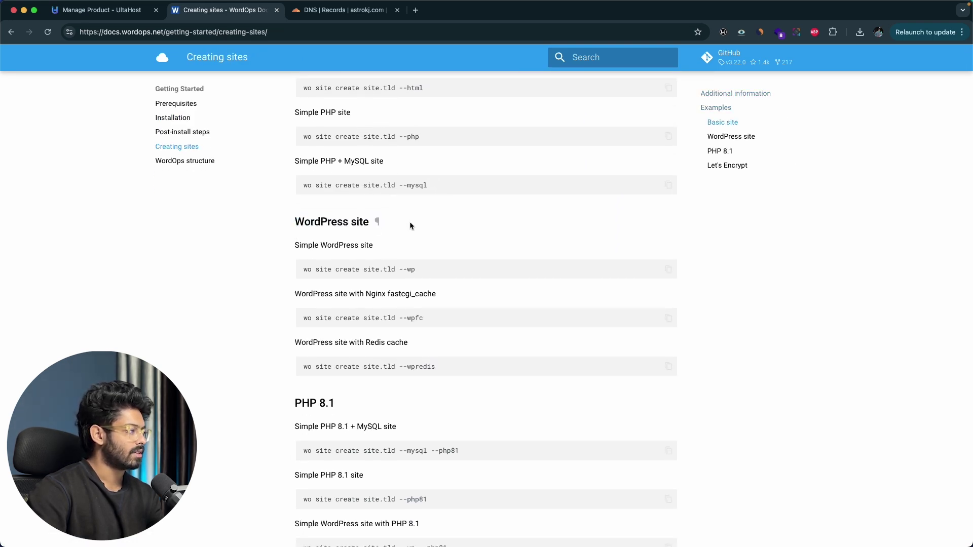
scroll(410, 221, "down", 2)
left_click_drag(303, 209, 439, 211)
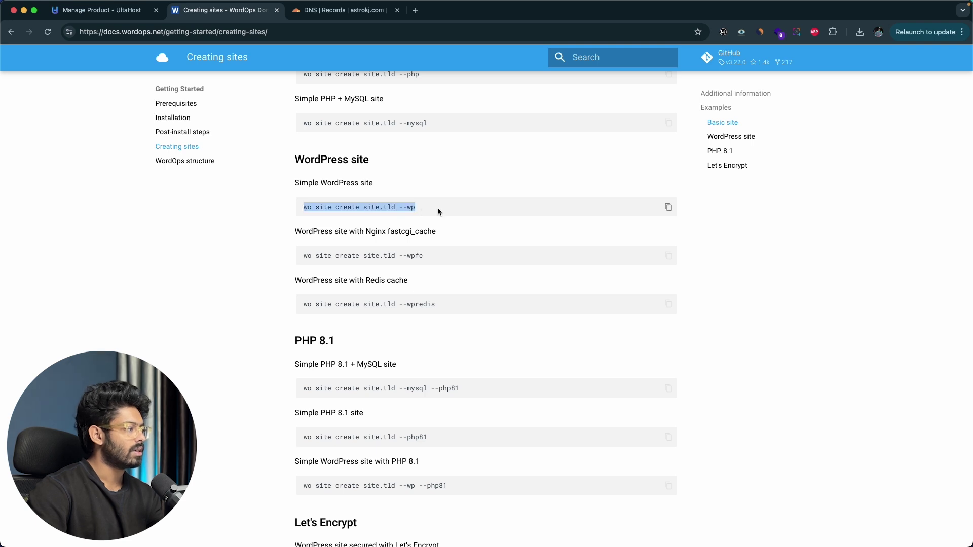
left_click(669, 207)
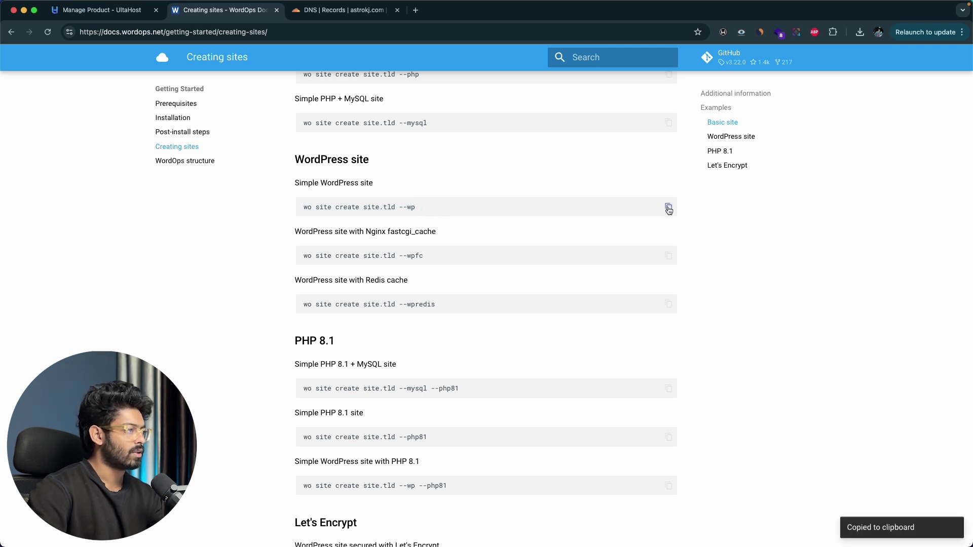
key("super+l")
key("super+v")
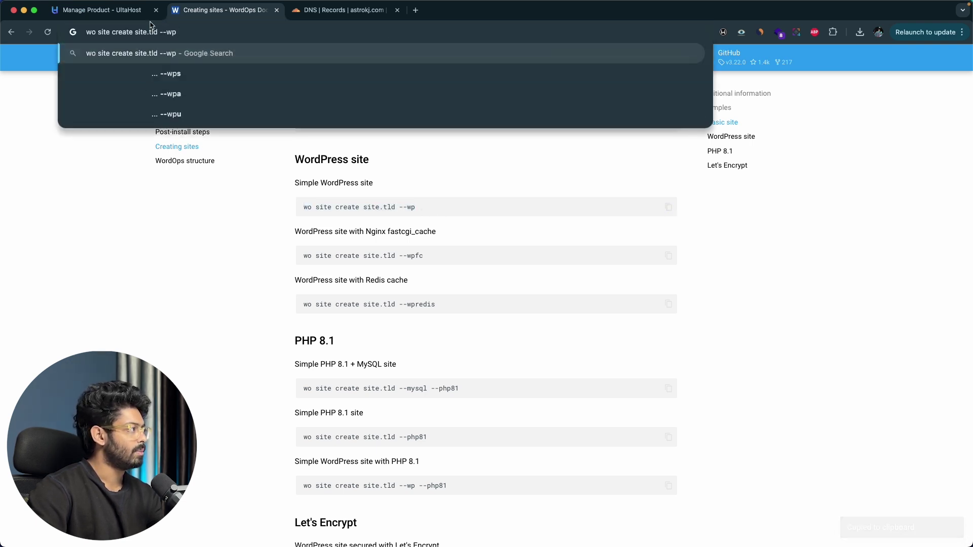
Step: Replace site.tld with astrokj.com, giving 'wo site create astrokj.com --wp', and select the whole command
left_click_drag(159, 33, 136, 33)
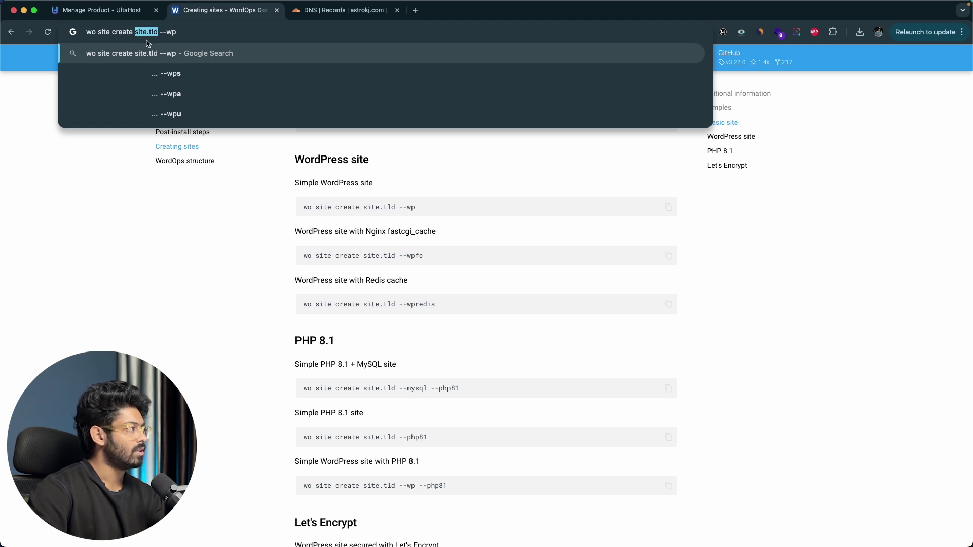
type("astr")
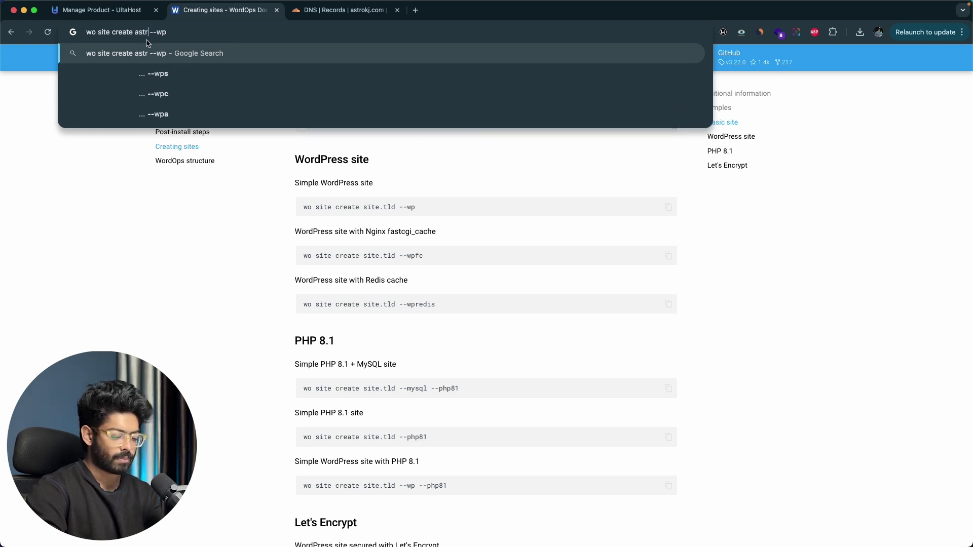
type("okj.com")
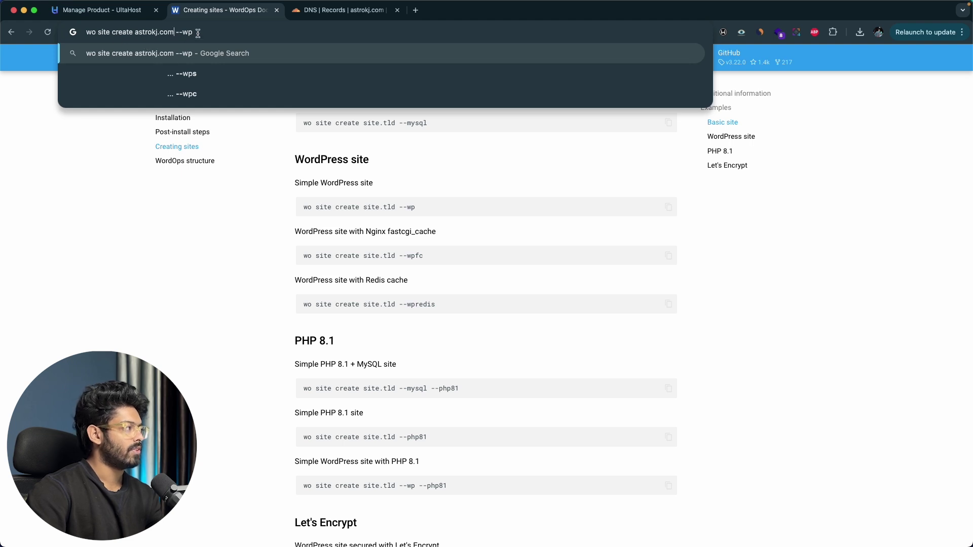
left_click_drag(198, 33, 90, 33)
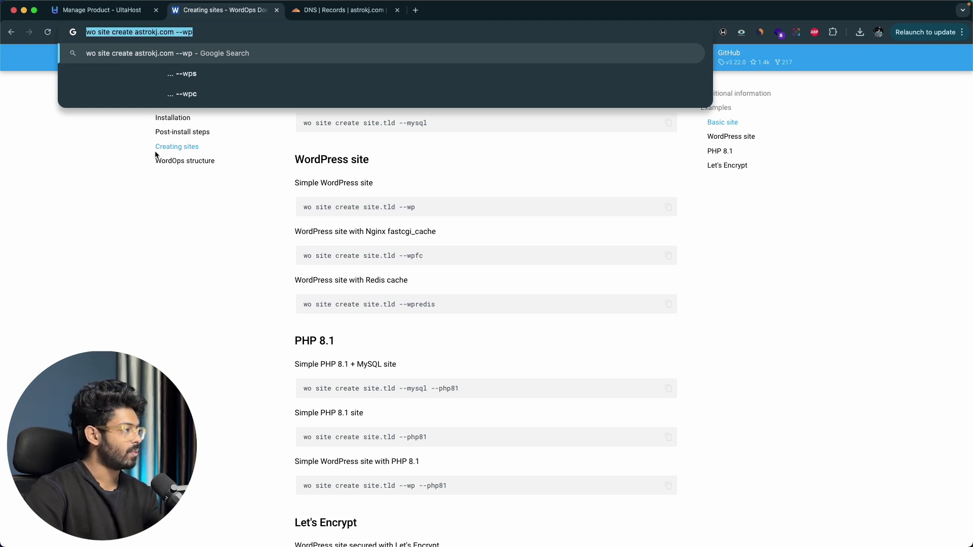
left_click(148, 250)
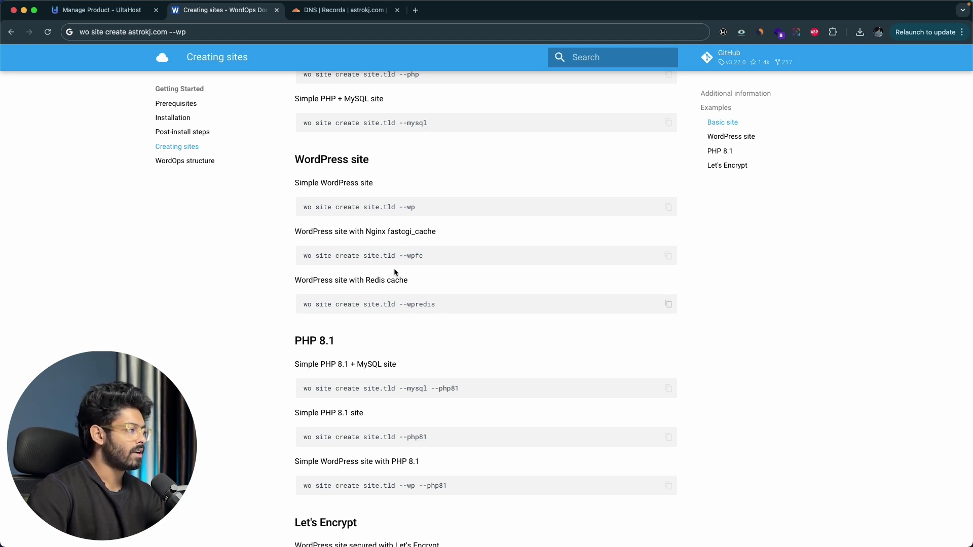
key("super+Tab")
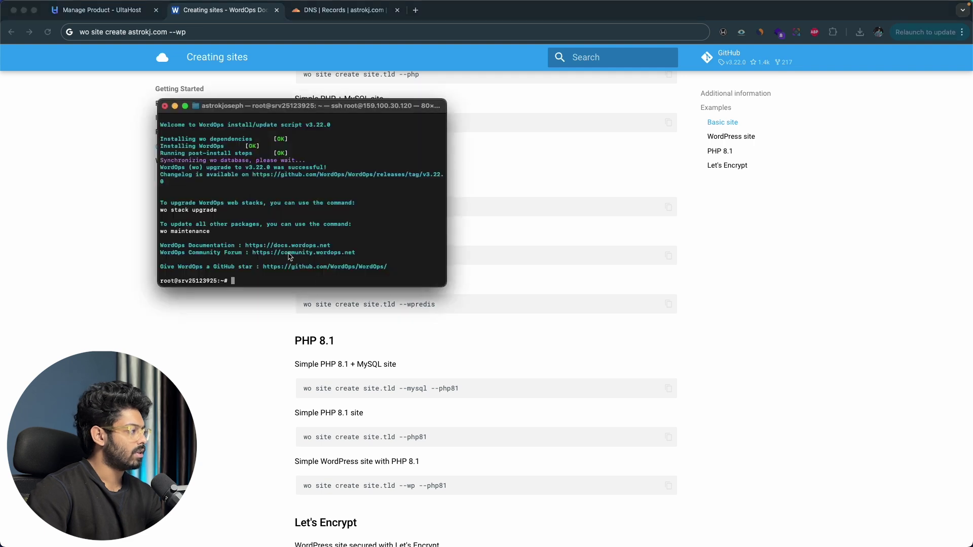
Step: Run 'wo site create astrokj.com --wp' at the VPS root prompt
key("super+v")
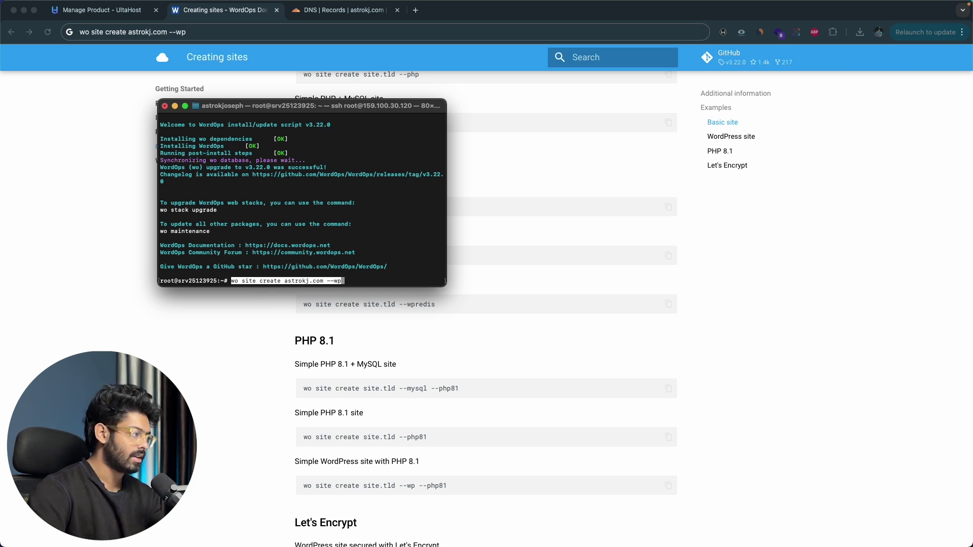
key("Return")
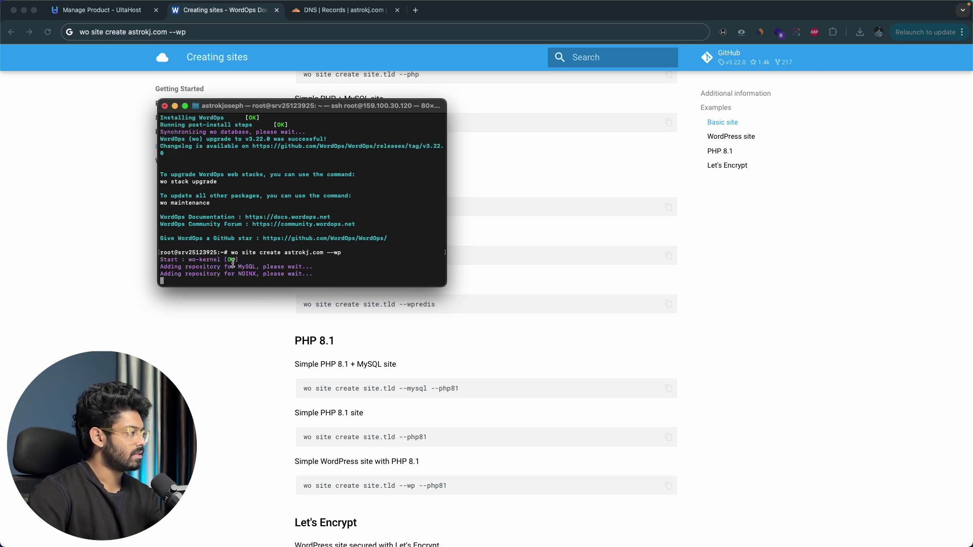